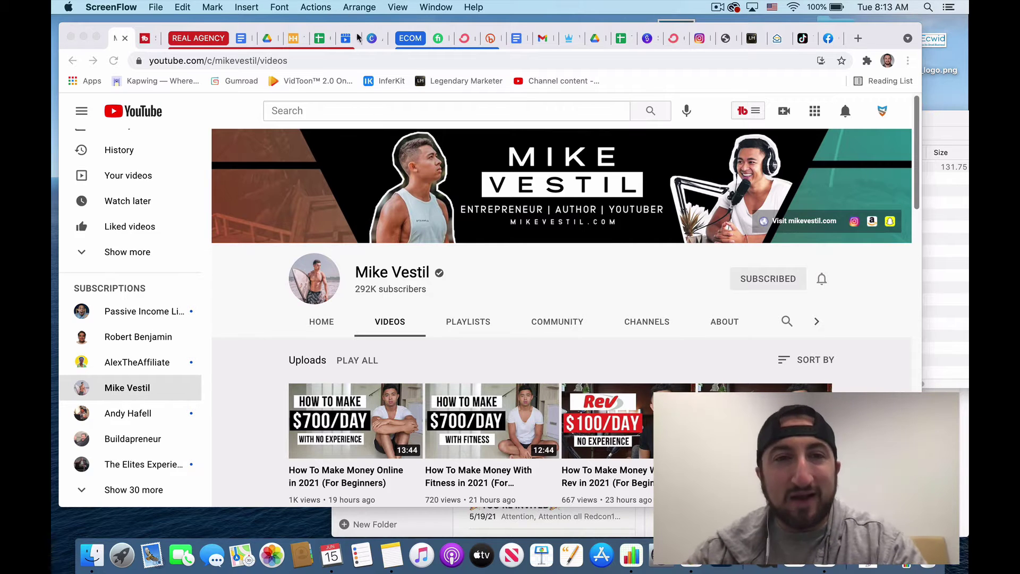
Step: Open Canva's All your designs page and scroll through the saved designs grid
{"action": "left_click", "coordinate": [370, 42]}
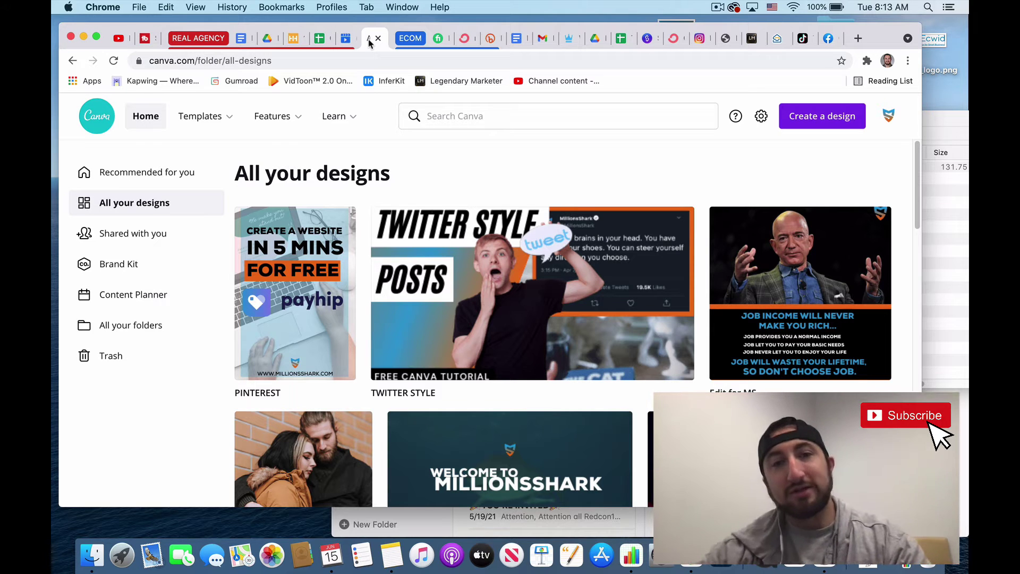
{"action": "scroll", "coordinate": [606, 350], "scroll_direction": "down", "scroll_amount": 8}
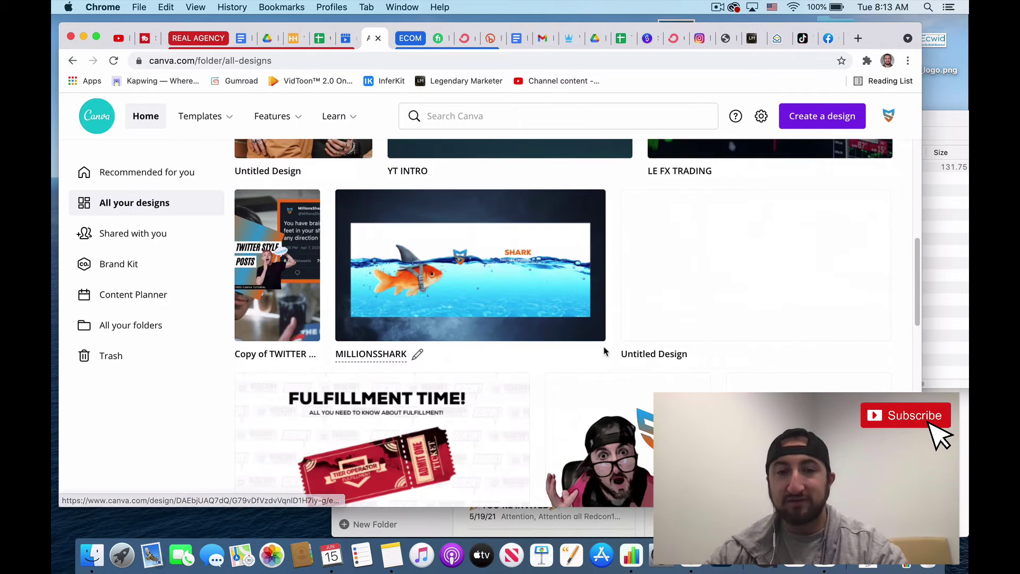
{"action": "scroll", "coordinate": [281, 324], "scroll_direction": "down", "scroll_amount": 4}
{"action": "scroll", "coordinate": [340, 297], "scroll_direction": "up", "scroll_amount": 15}
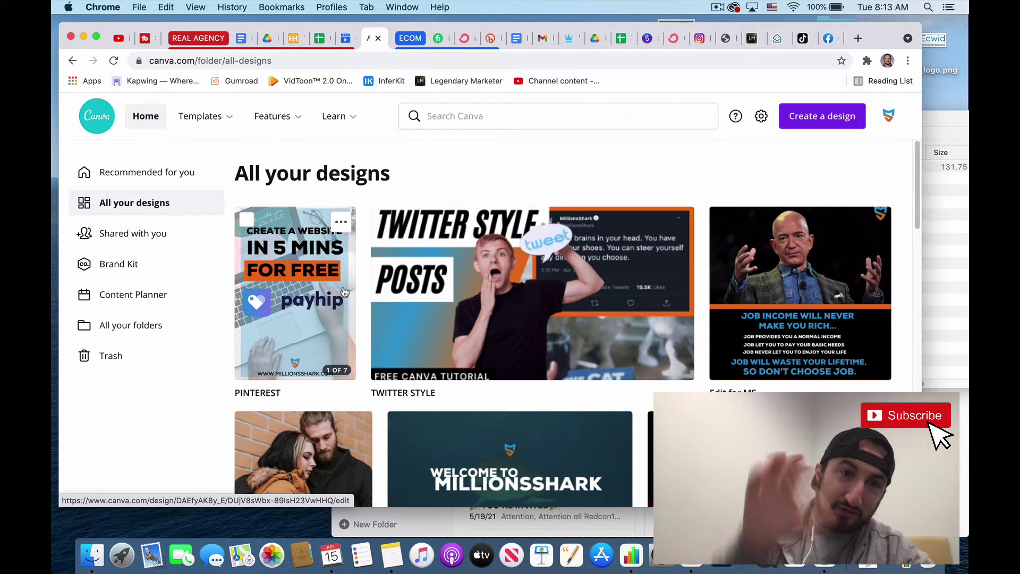
Step: Create a new blank YouTube Video Ad design from the Create a design menu
{"action": "left_click", "coordinate": [842, 128]}
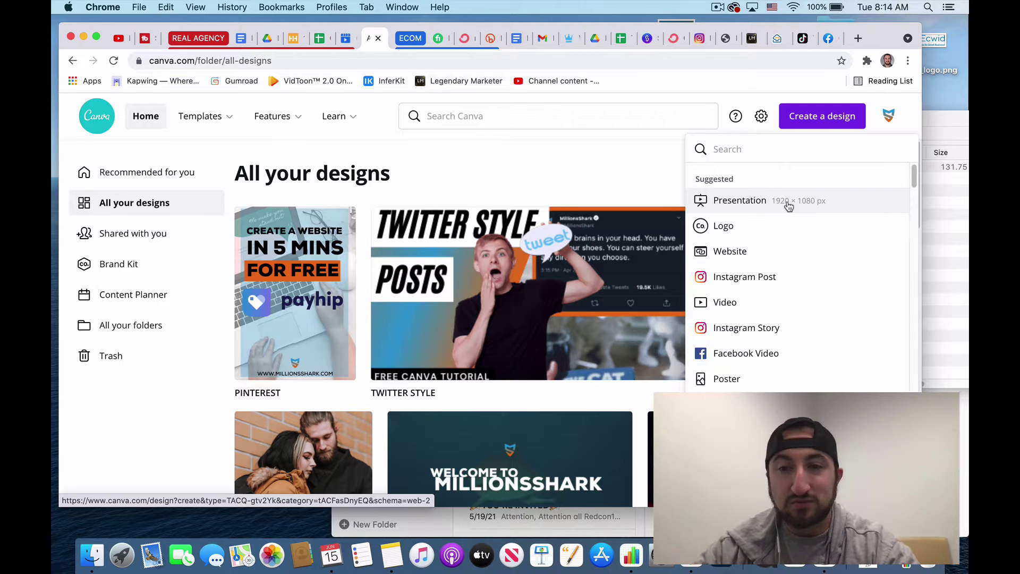
{"action": "scroll", "coordinate": [838, 287], "scroll_direction": "down", "scroll_amount": 10}
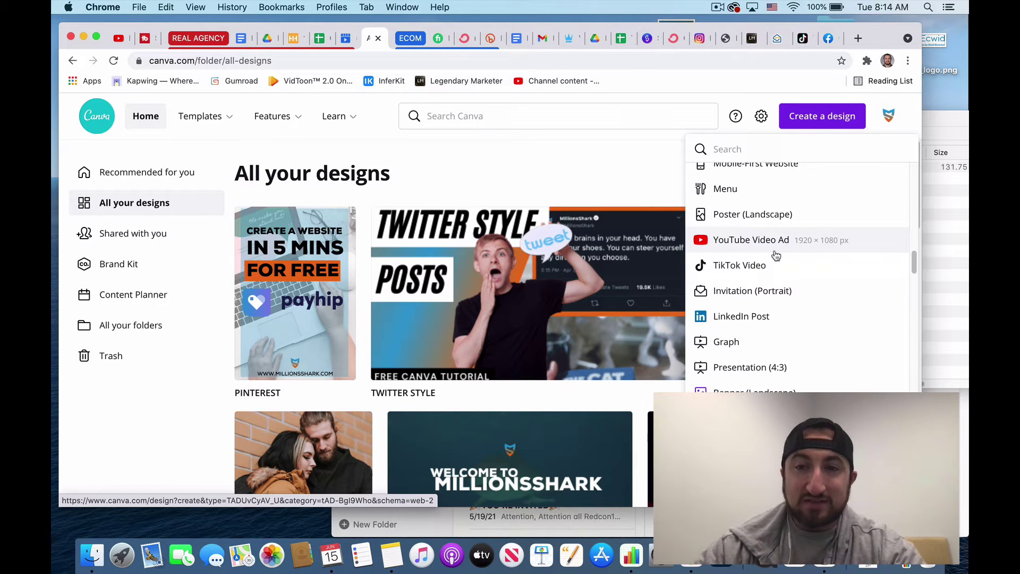
{"action": "left_click", "coordinate": [776, 256]}
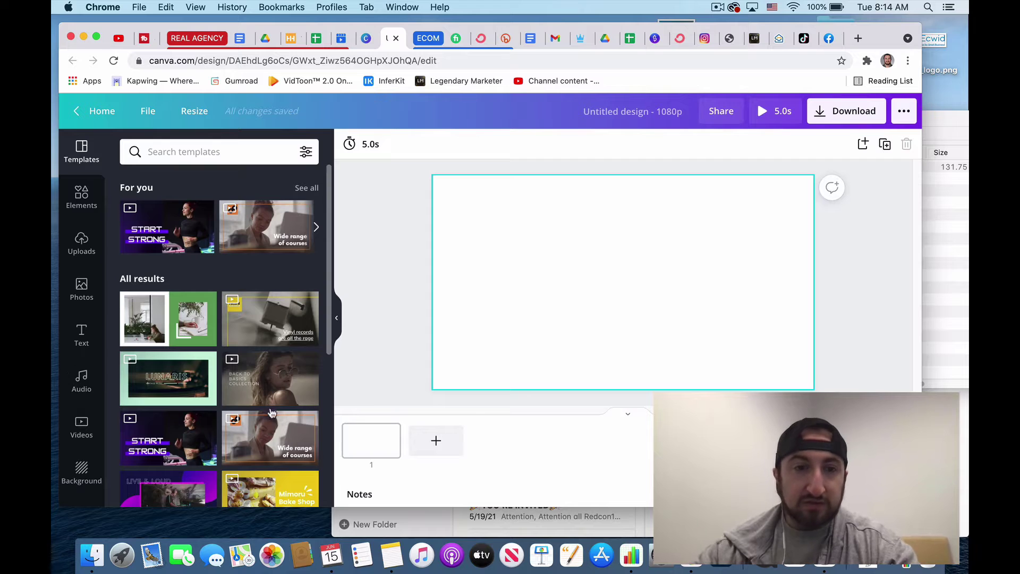
Step: Fill the page with the Yellow Minimalist template's 'record – MUSIC AND RECORDS' page
{"action": "left_click", "coordinate": [233, 313]}
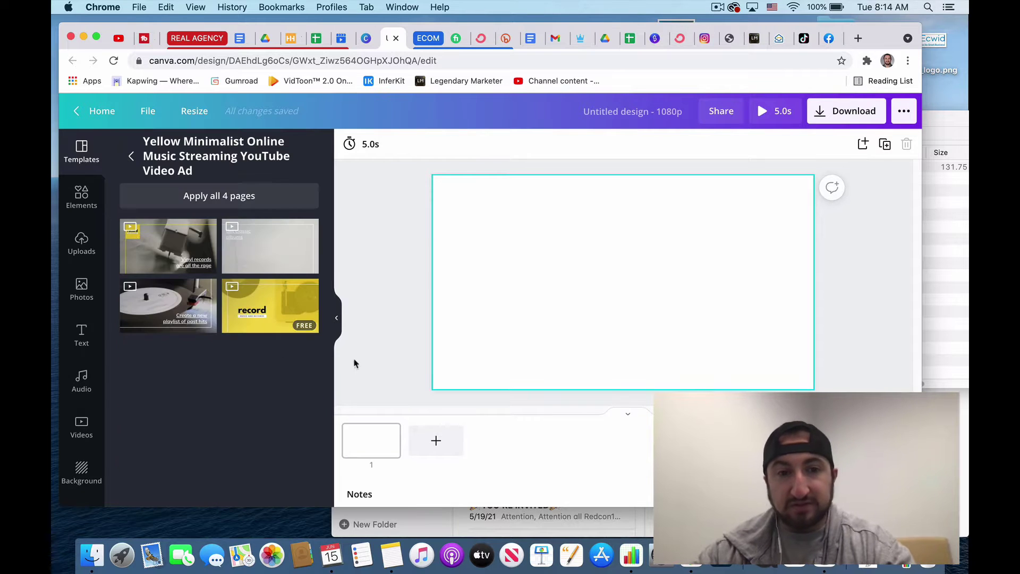
{"action": "left_click", "coordinate": [192, 260]}
{"action": "left_click", "coordinate": [633, 295]}
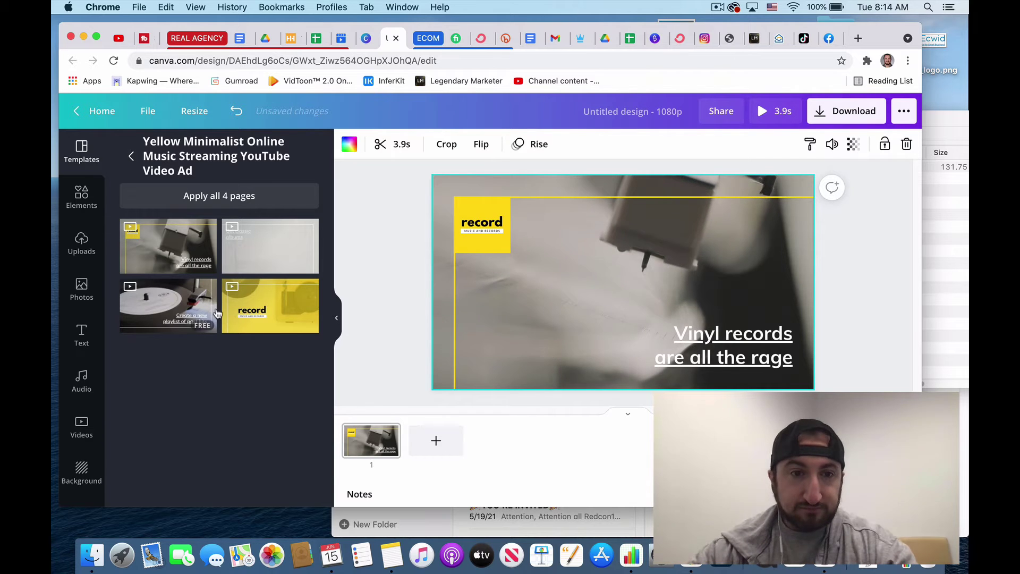
{"action": "left_click", "coordinate": [268, 316]}
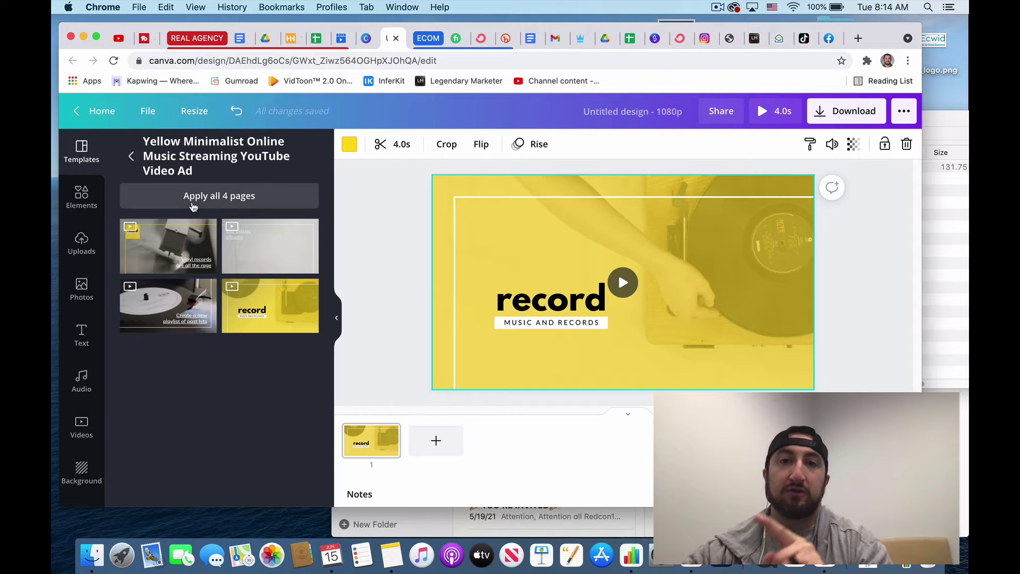
Step: Go to YouTube Studio from the channel avatar and browse the Free music Audio library
{"action": "left_click", "coordinate": [118, 38]}
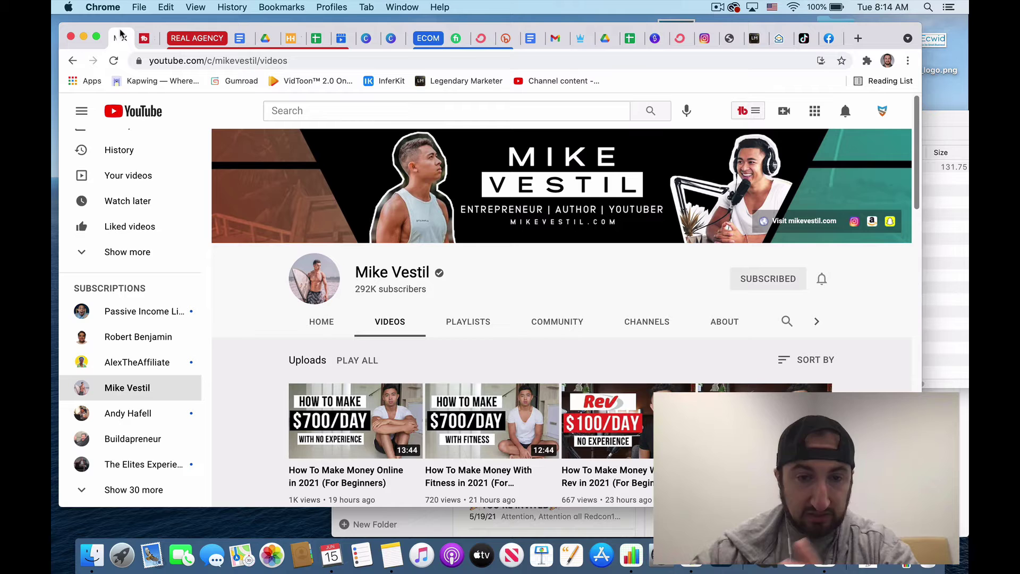
{"action": "left_click", "coordinate": [891, 117]}
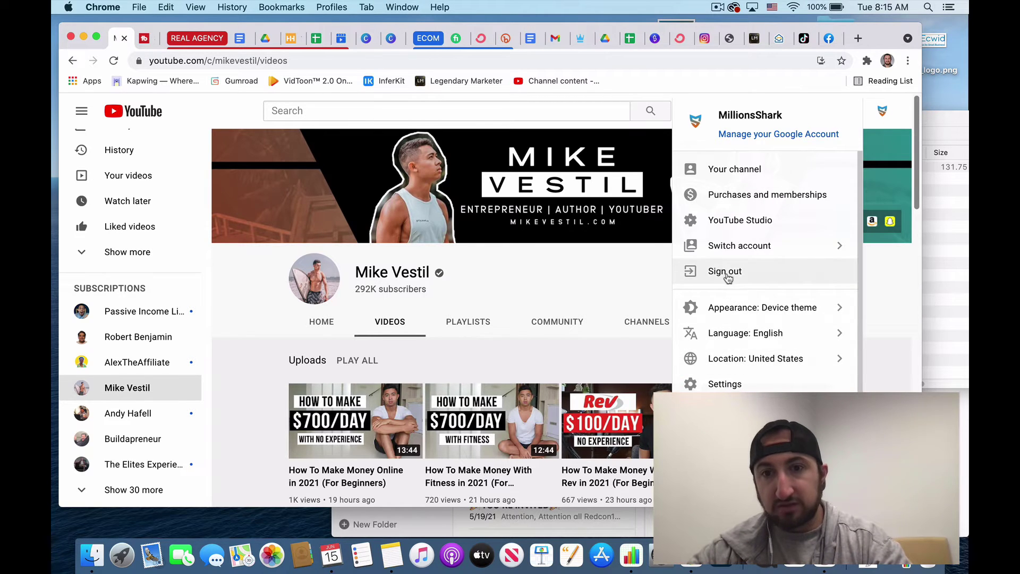
{"action": "left_click", "coordinate": [743, 220]}
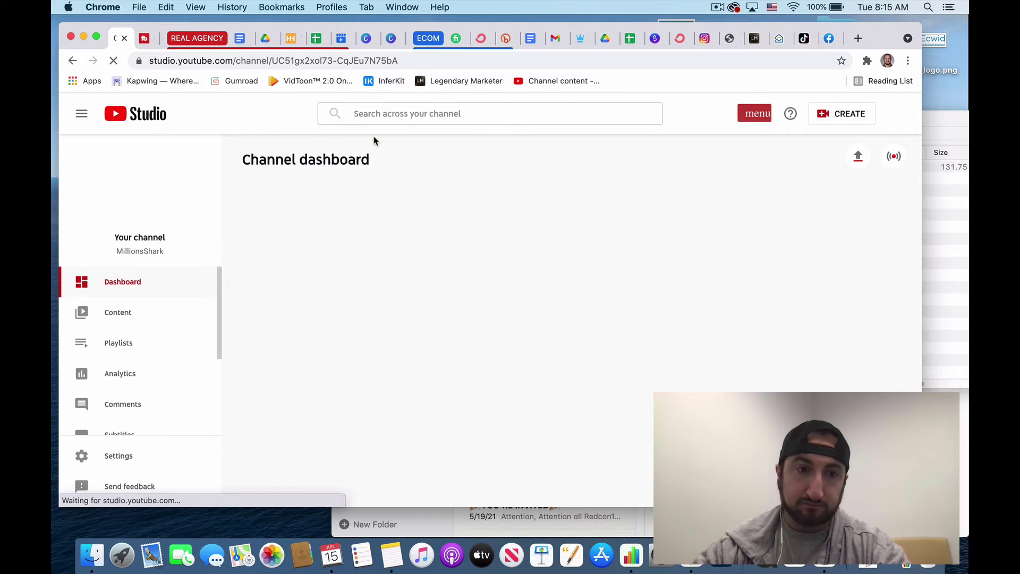
{"action": "scroll", "coordinate": [141, 407], "scroll_direction": "down", "scroll_amount": 5}
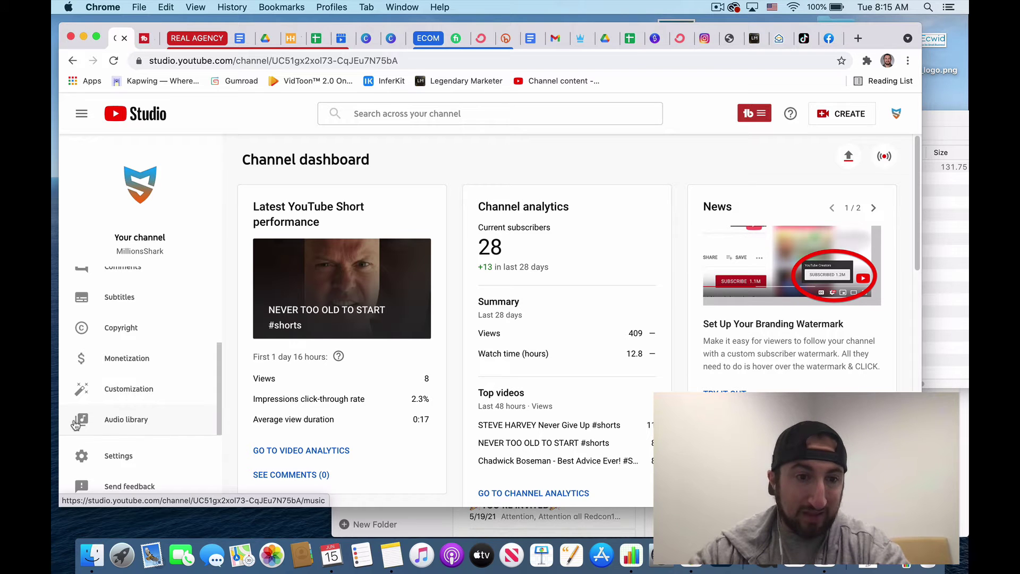
{"action": "left_click", "coordinate": [139, 421]}
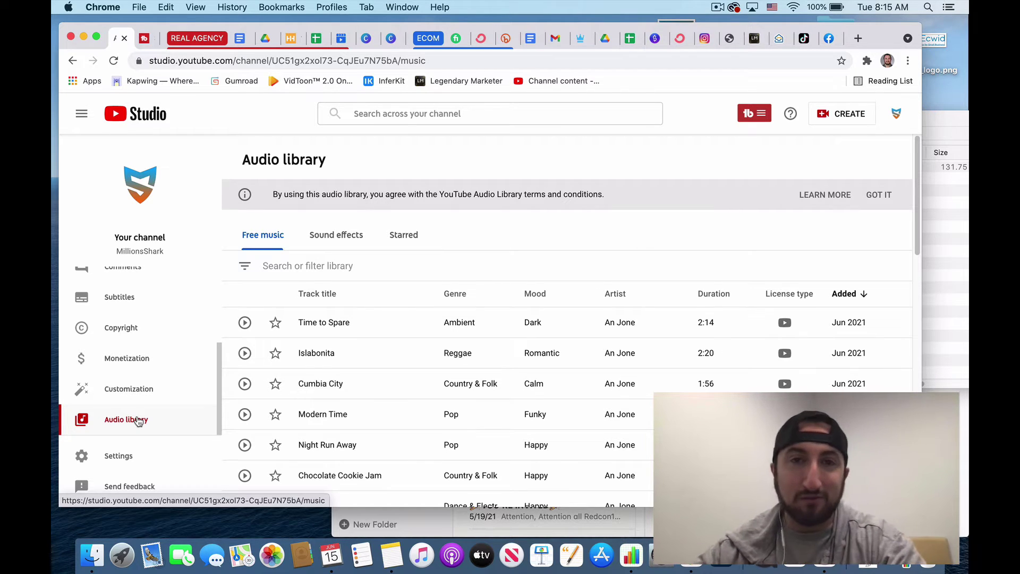
{"action": "scroll", "coordinate": [354, 360], "scroll_direction": "down", "scroll_amount": 1}
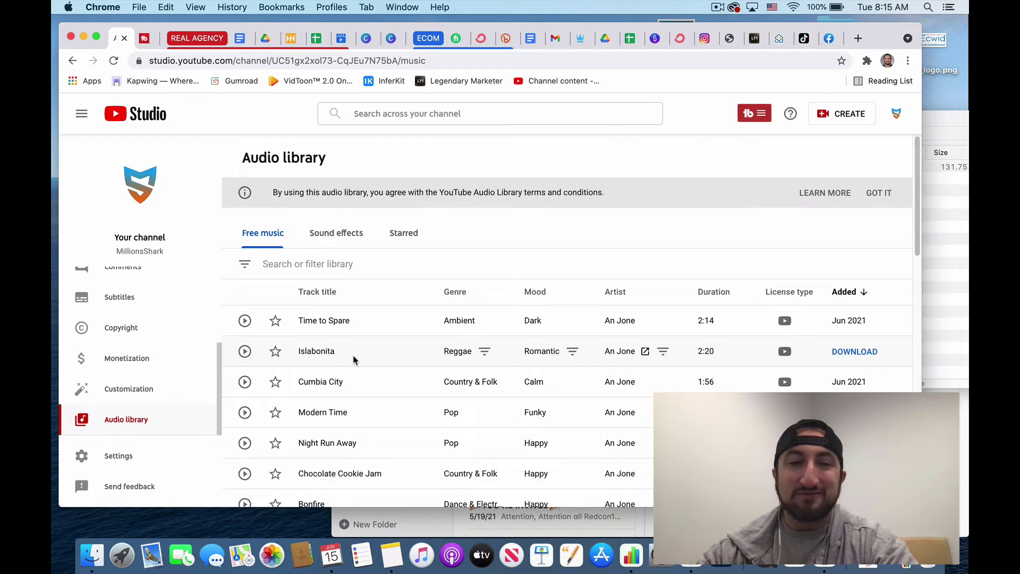
{"action": "scroll", "coordinate": [355, 360], "scroll_direction": "down", "scroll_amount": 15}
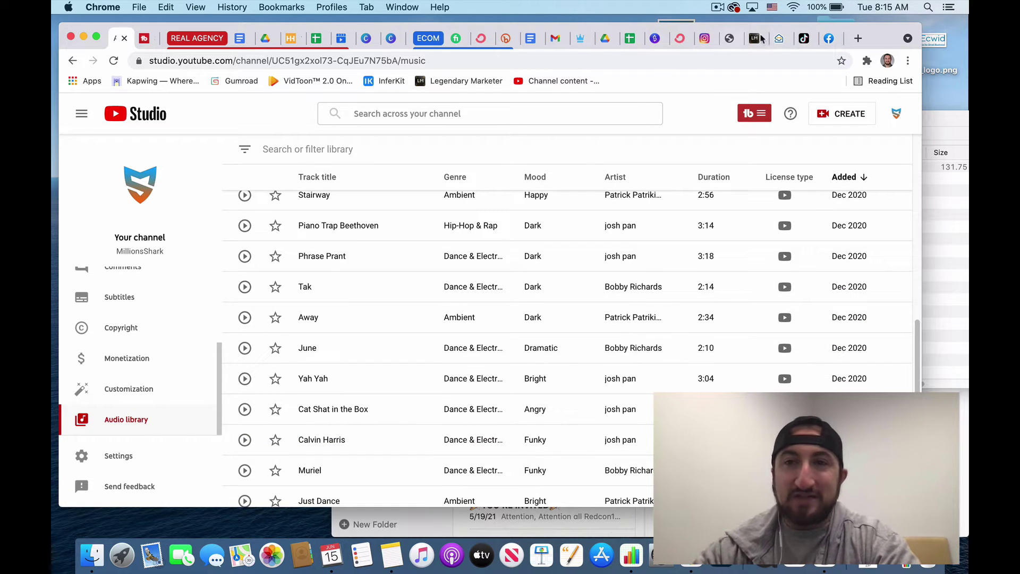
Step: Return from the Canva editor to Home and list All your designs
{"action": "left_click", "coordinate": [389, 39]}
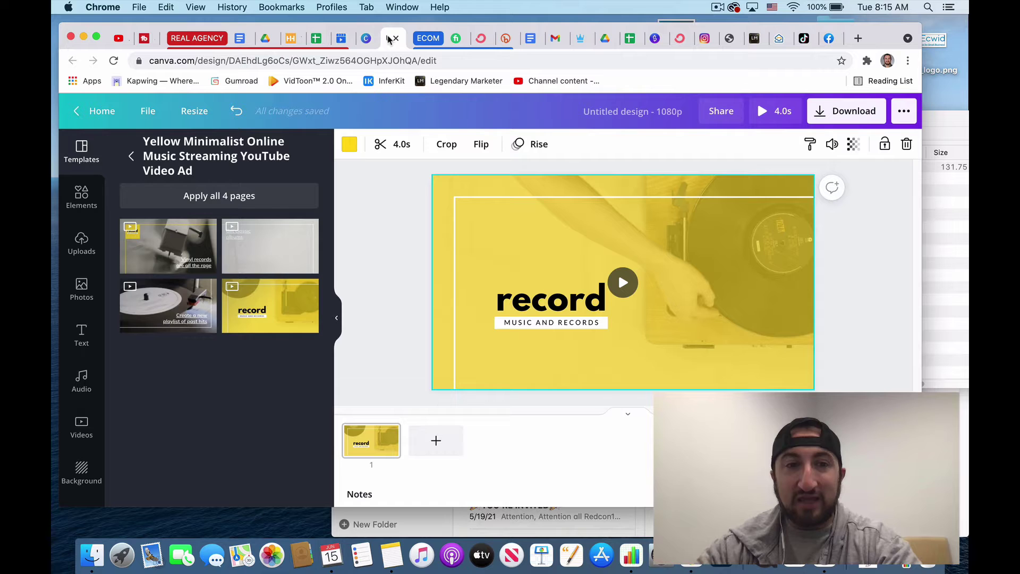
{"action": "left_click", "coordinate": [101, 110]}
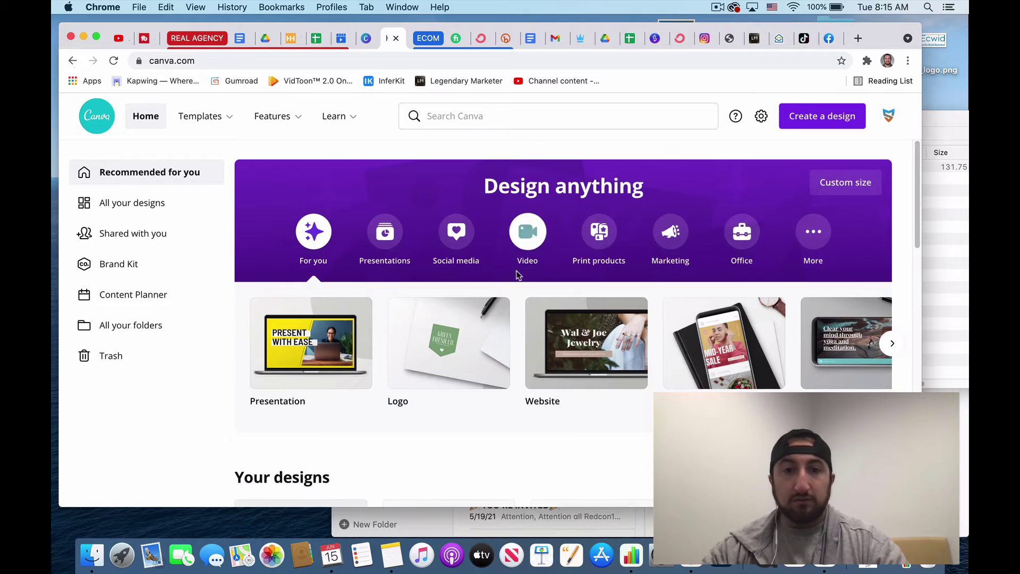
{"action": "scroll", "coordinate": [515, 273], "scroll_direction": "down", "scroll_amount": 7}
{"action": "scroll", "coordinate": [515, 273], "scroll_direction": "up", "scroll_amount": 7}
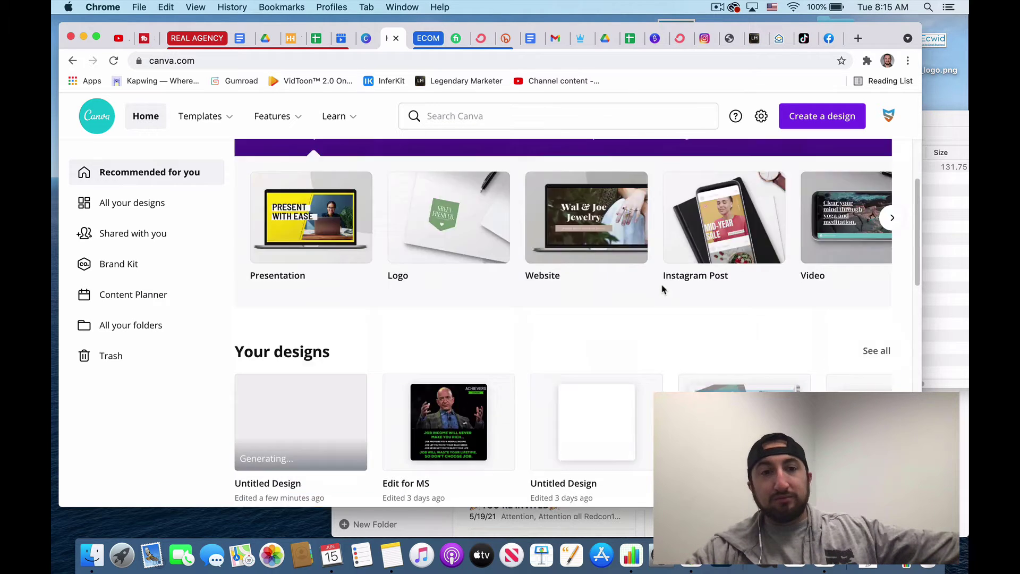
{"action": "scroll", "coordinate": [493, 366], "scroll_direction": "down", "scroll_amount": 5}
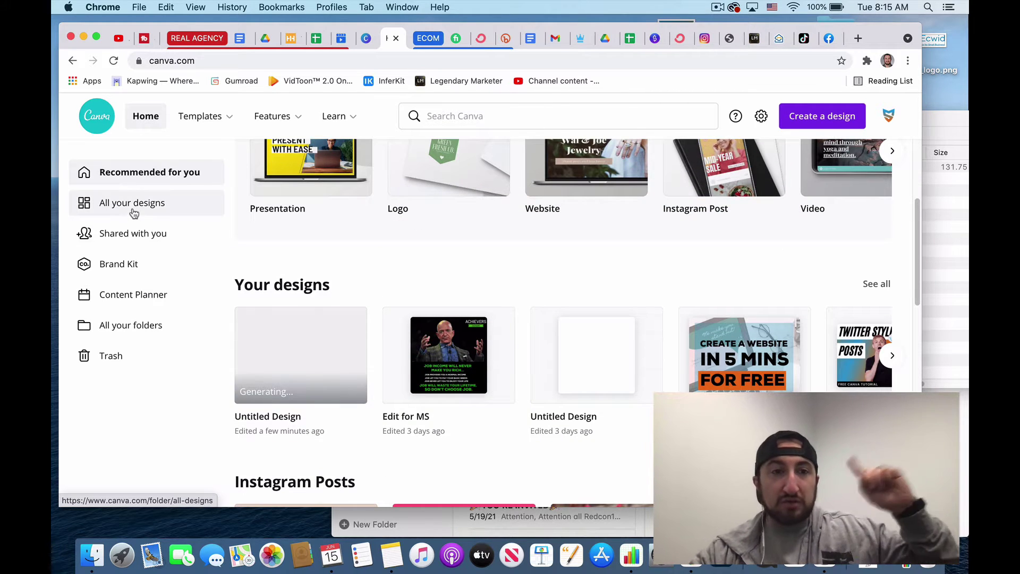
{"action": "left_click", "coordinate": [133, 210]}
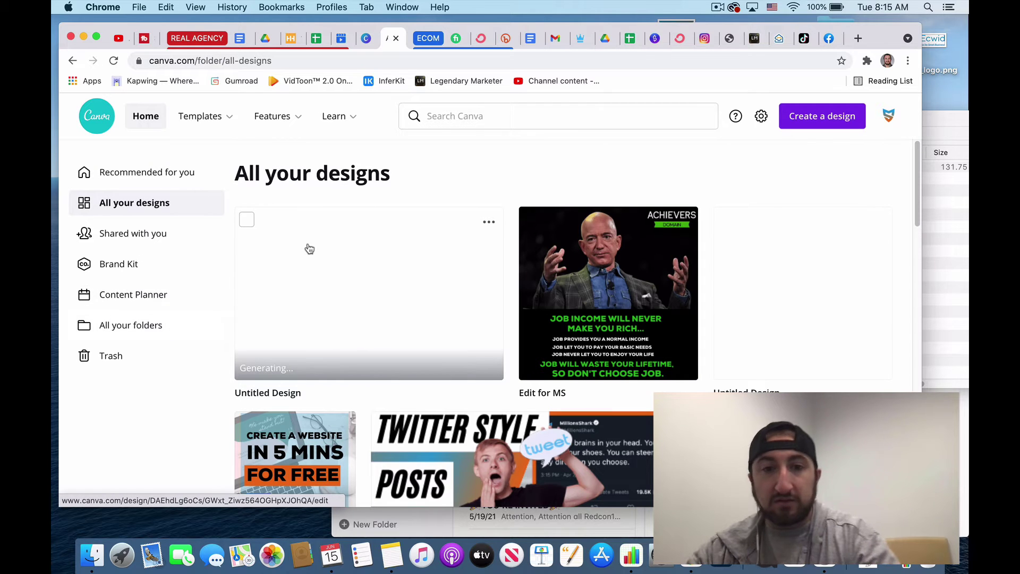
{"action": "scroll", "coordinate": [378, 371], "scroll_direction": "down", "scroll_amount": 6}
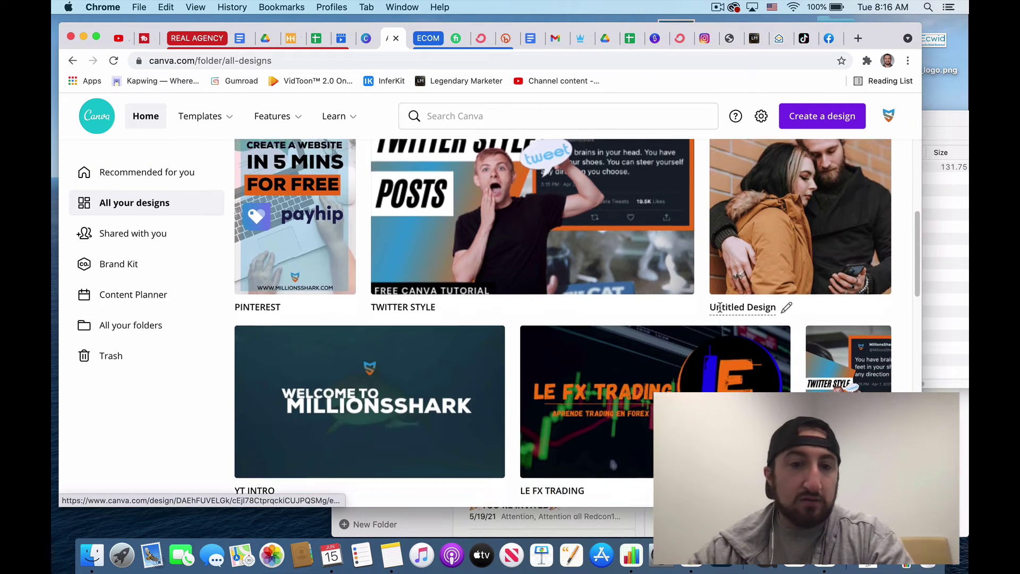
Step: Open the YT INTRO design, view its download options, then browse the Create a design menu
{"action": "left_click", "coordinate": [380, 371]}
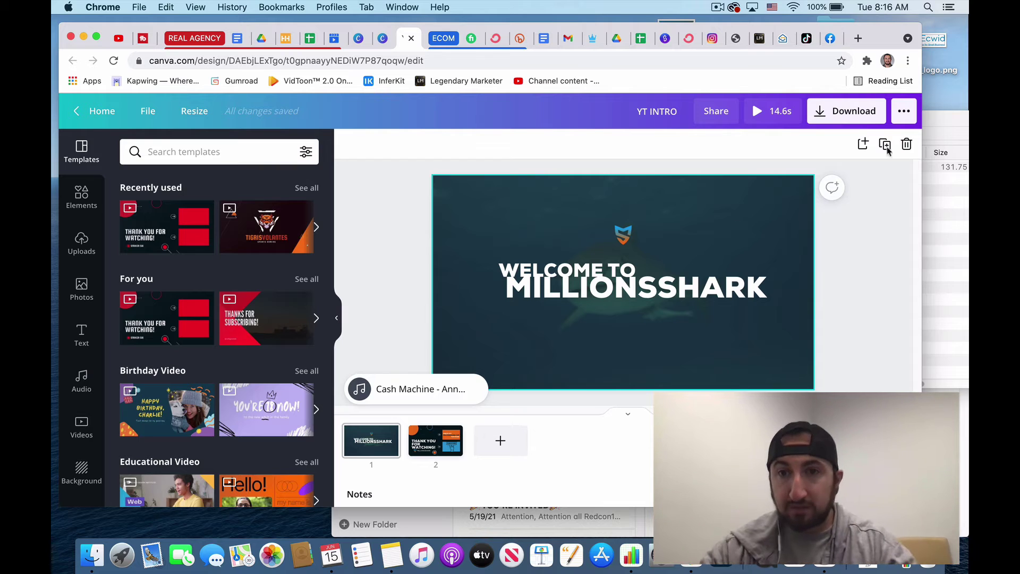
{"action": "left_click", "coordinate": [871, 112]}
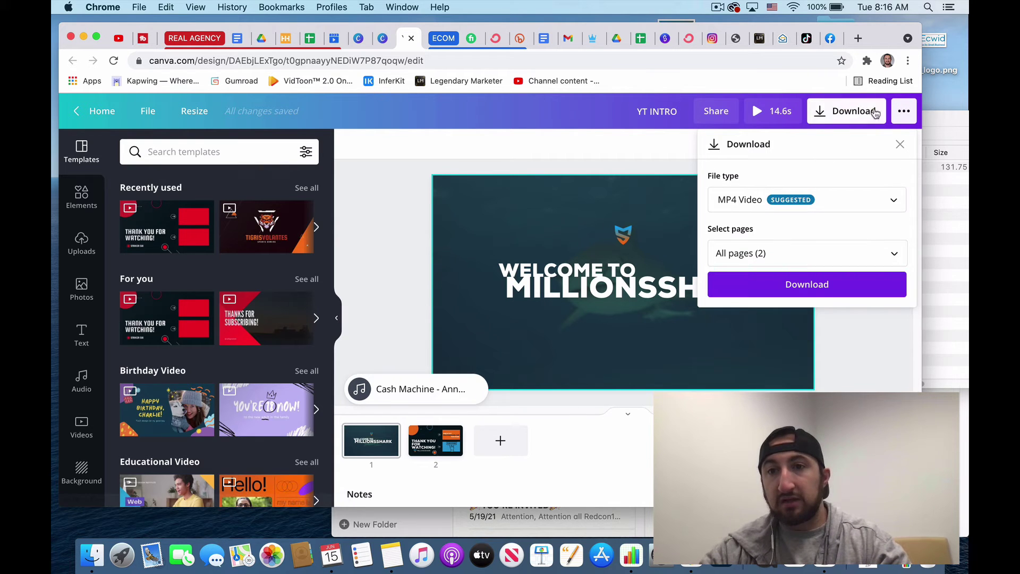
{"action": "left_click", "coordinate": [382, 39]}
{"action": "left_click", "coordinate": [821, 116]}
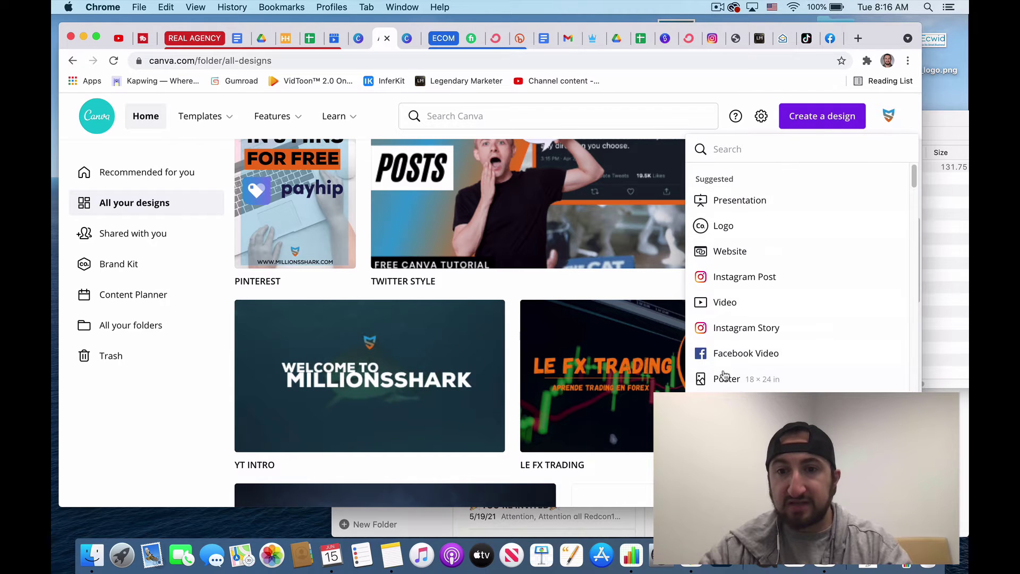
{"action": "scroll", "coordinate": [750, 277], "scroll_direction": "down", "scroll_amount": 5}
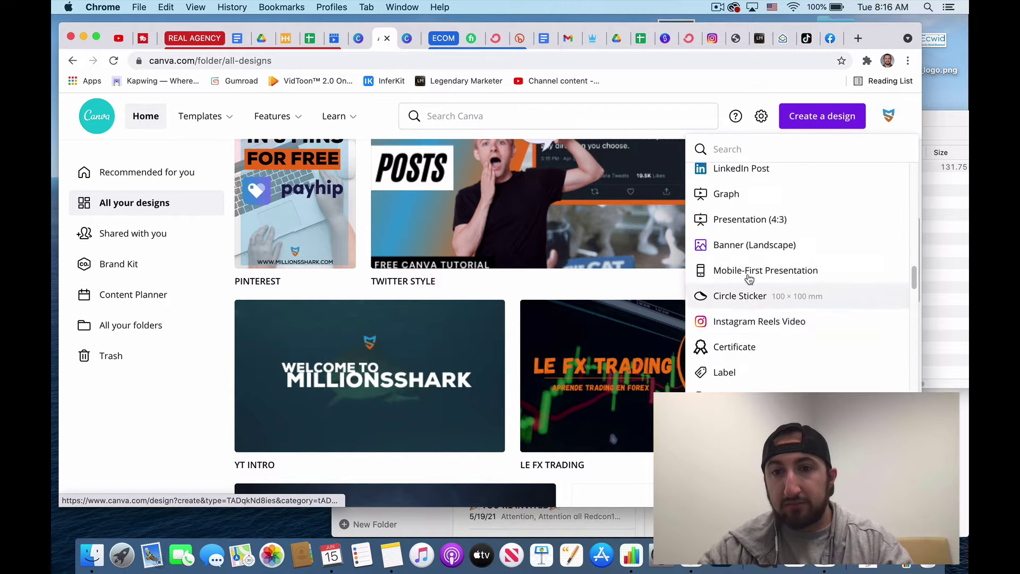
{"action": "scroll", "coordinate": [749, 279], "scroll_direction": "up", "scroll_amount": 4}
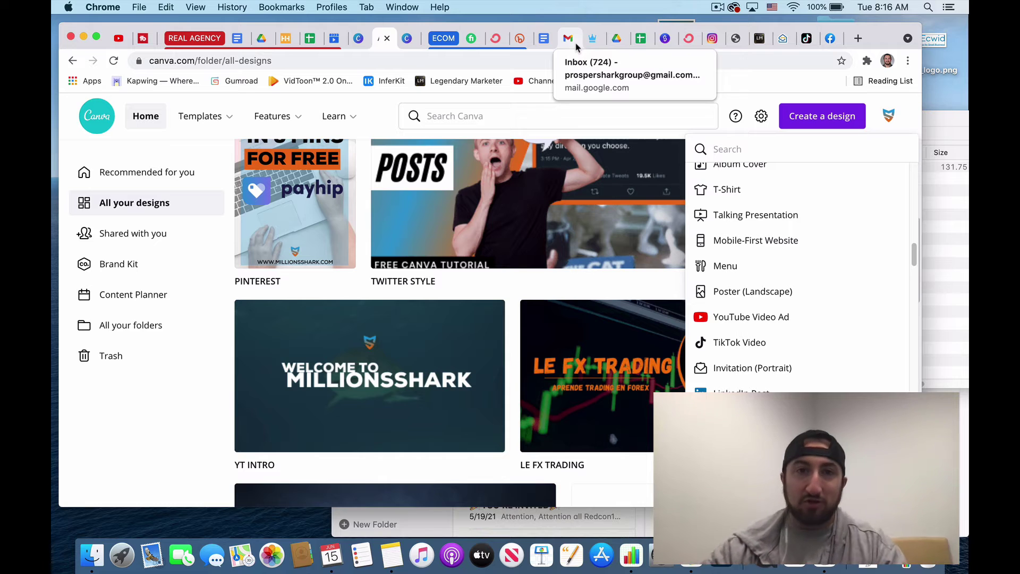
Step: Switch back to the YT INTRO editor and close the Download panel without downloading
{"action": "left_click", "coordinate": [412, 44]}
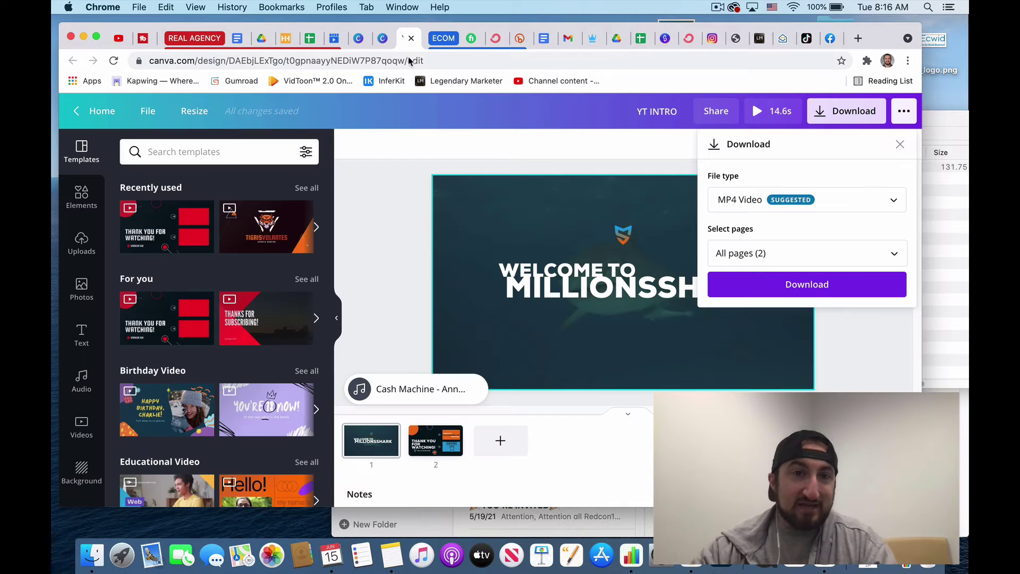
{"action": "left_click", "coordinate": [439, 322]}
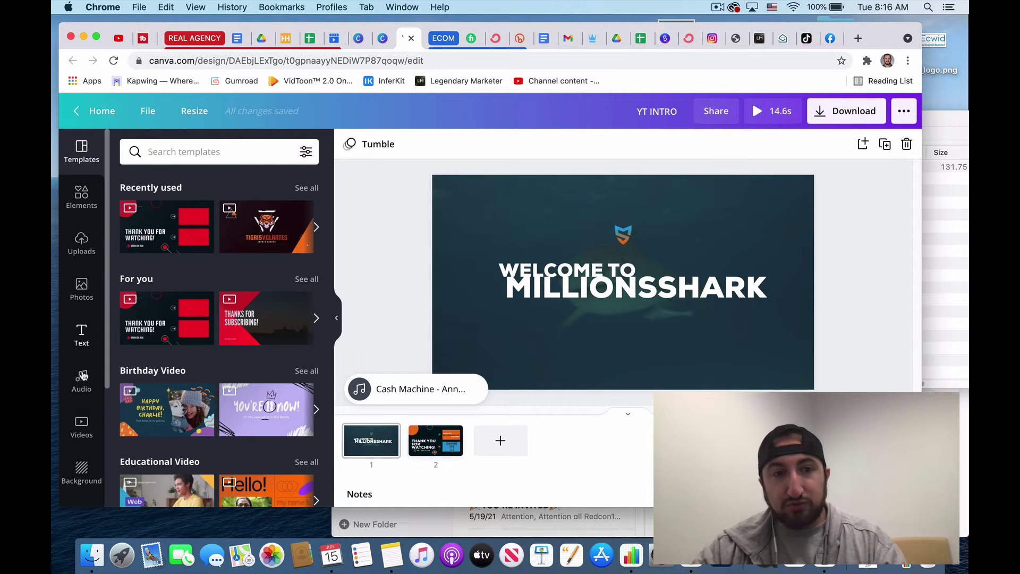
{"action": "scroll", "coordinate": [82, 375], "scroll_direction": "down", "scroll_amount": 3}
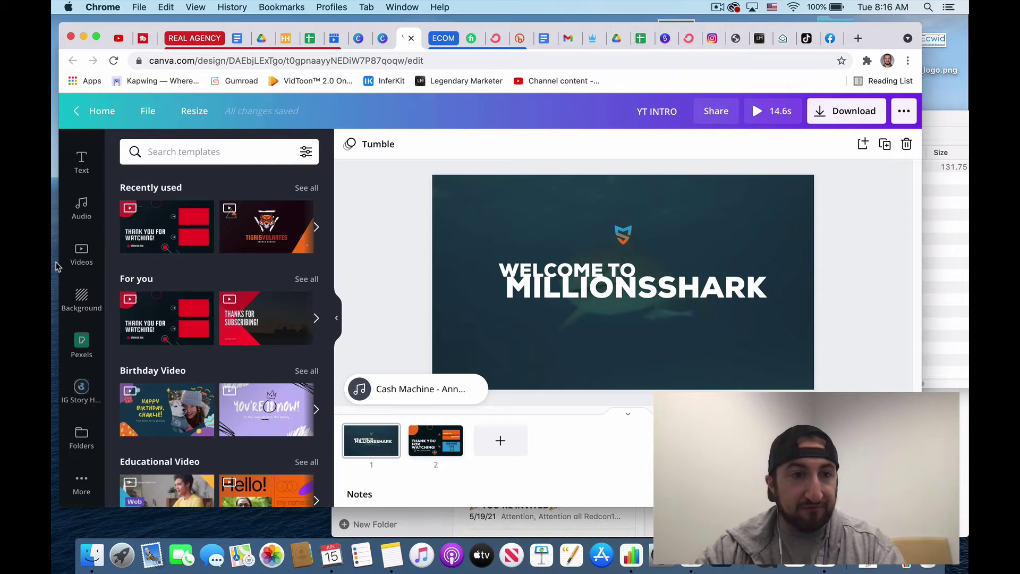
Step: Search Canva's stock videos for 'Shark' and scroll through the underwater clips
{"action": "left_click", "coordinate": [77, 248]}
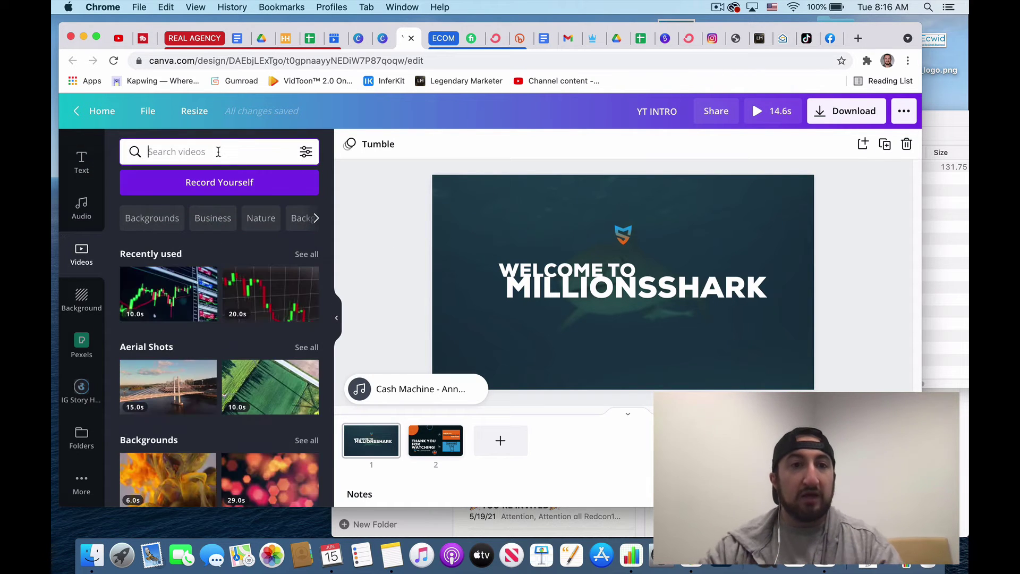
{"action": "type", "text": "Shark"}
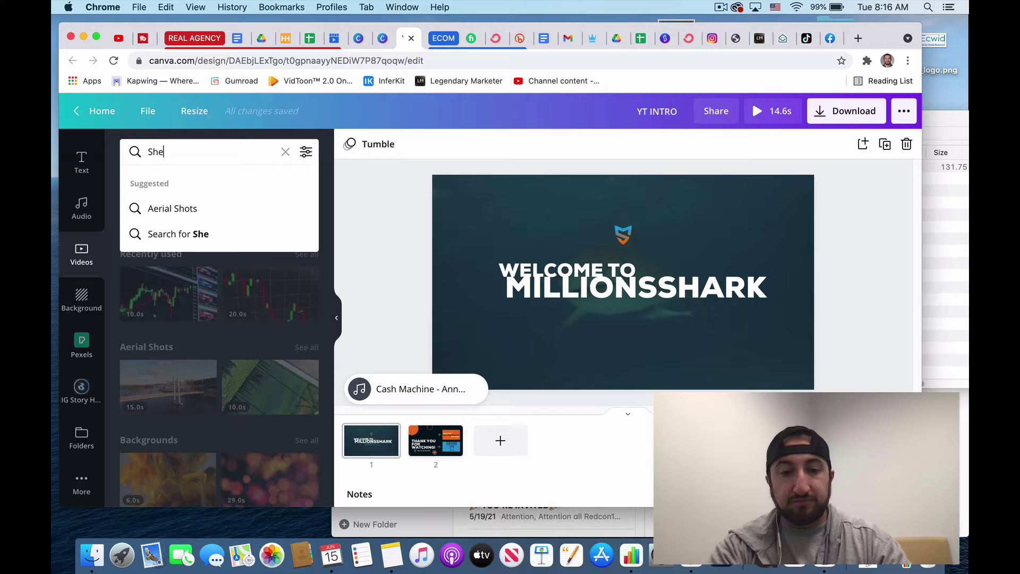
{"action": "key", "text": "Return"}
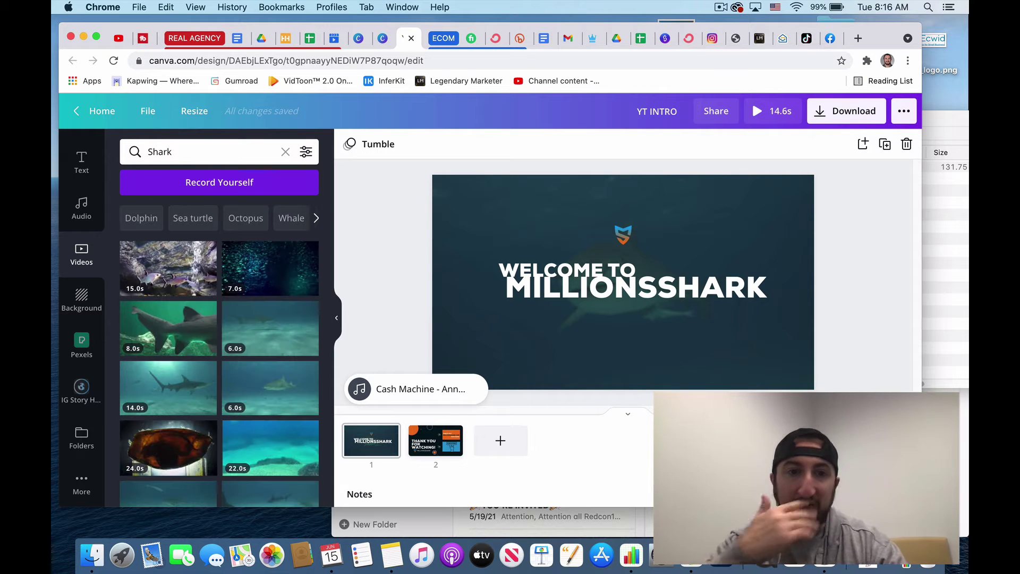
{"action": "scroll", "coordinate": [236, 310], "scroll_direction": "down", "scroll_amount": 10}
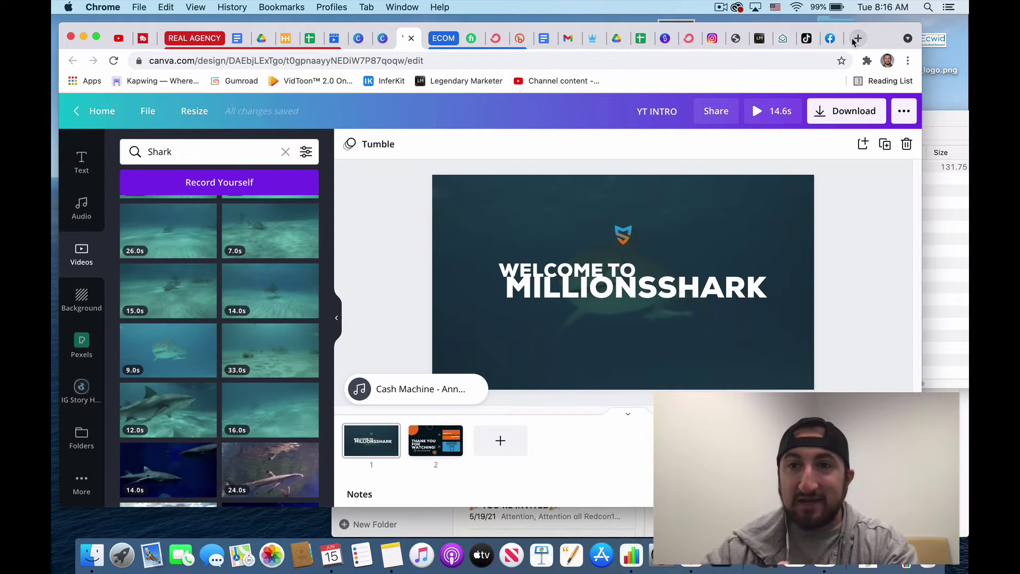
Step: Open pexels.com in a new browser tab
{"action": "left_click", "coordinate": [854, 40]}
{"action": "type", "text": "pe"}
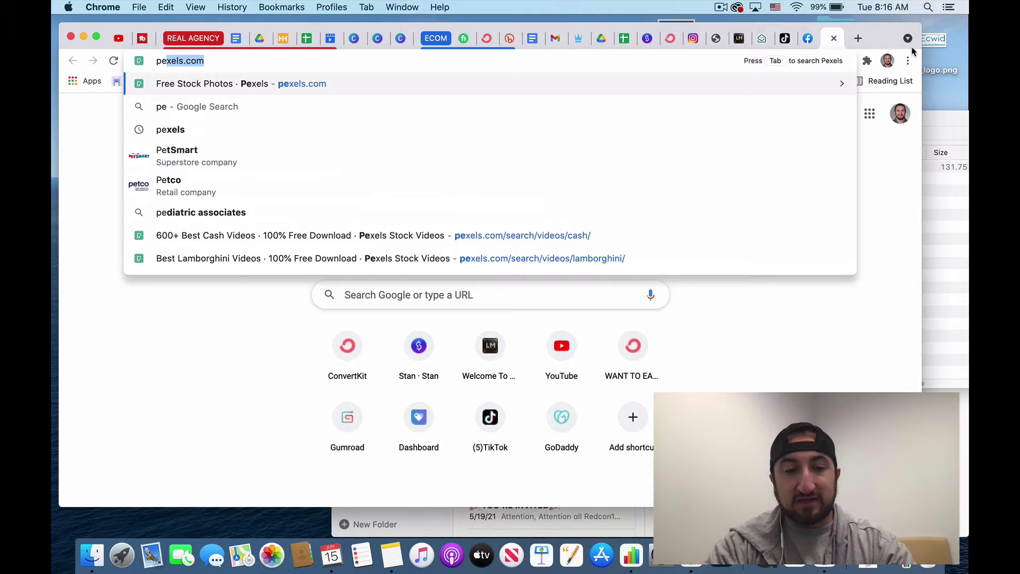
{"action": "type", "text": "xels"}
{"action": "key", "text": "Return"}
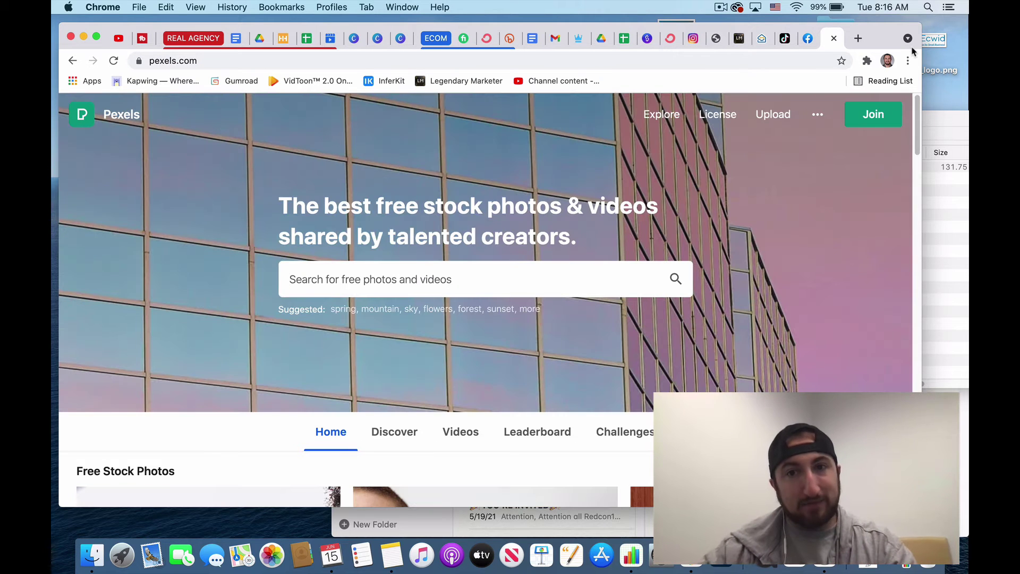
{"action": "left_click", "coordinate": [343, 308]}
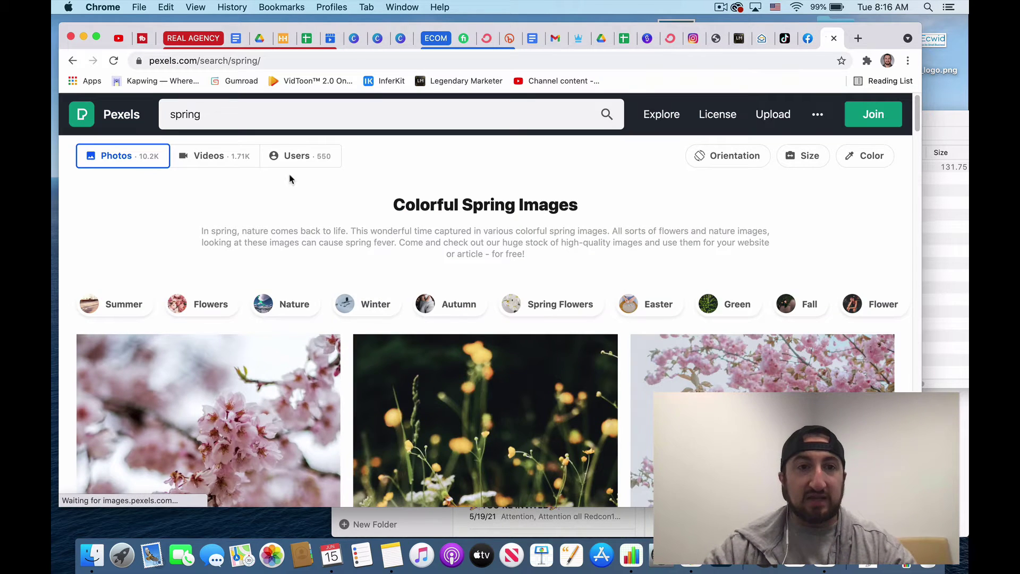
Step: Search Pexels for shark videos, browse the results, then return to the Canva design
{"action": "left_click", "coordinate": [250, 114]}
{"action": "key", "text": "super+a"}
{"action": "type", "text": "shartk"}
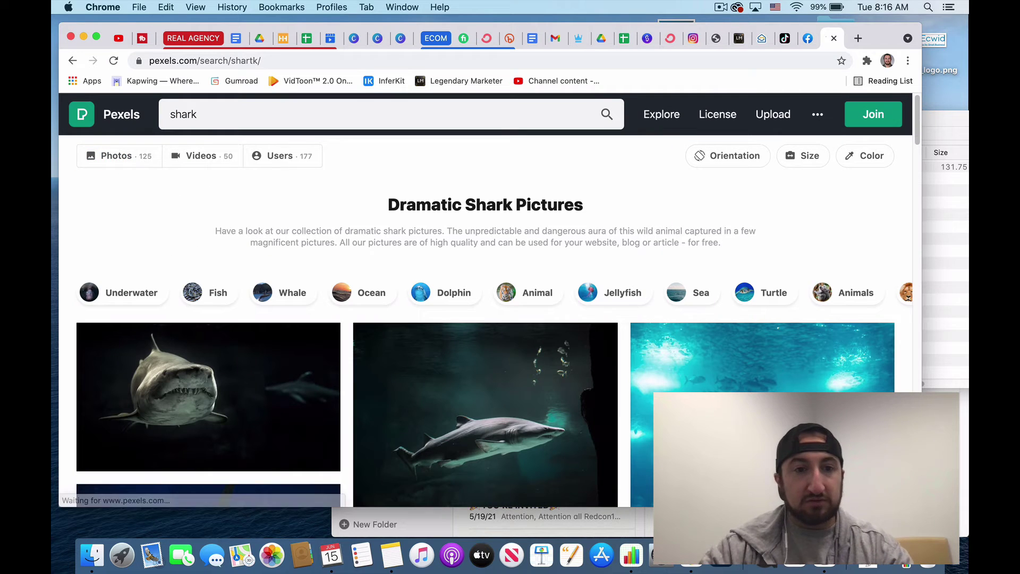
{"action": "left_click", "coordinate": [221, 154]}
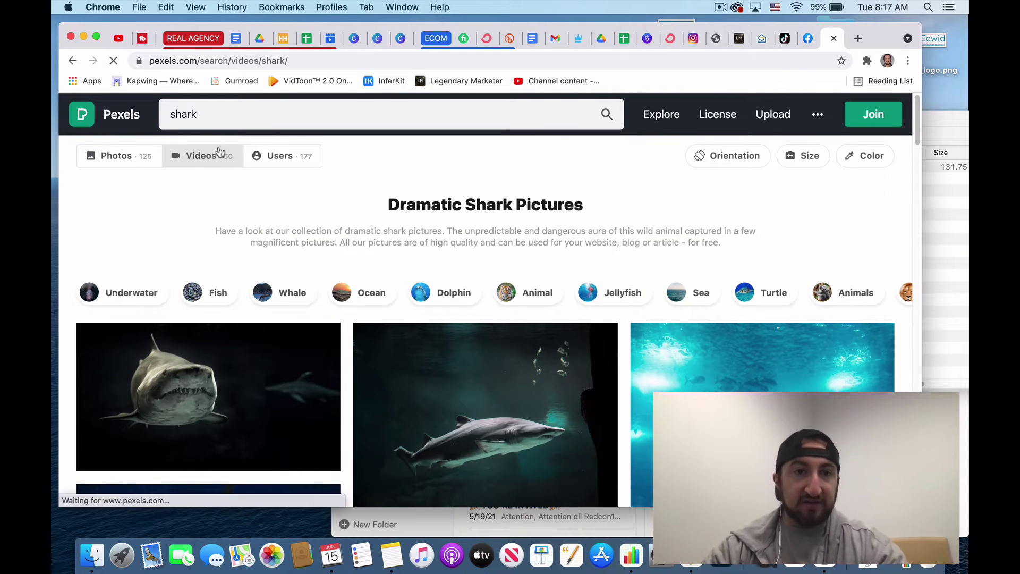
{"action": "scroll", "coordinate": [371, 332], "scroll_direction": "down", "scroll_amount": 1}
{"action": "scroll", "coordinate": [371, 332], "scroll_direction": "down", "scroll_amount": 10}
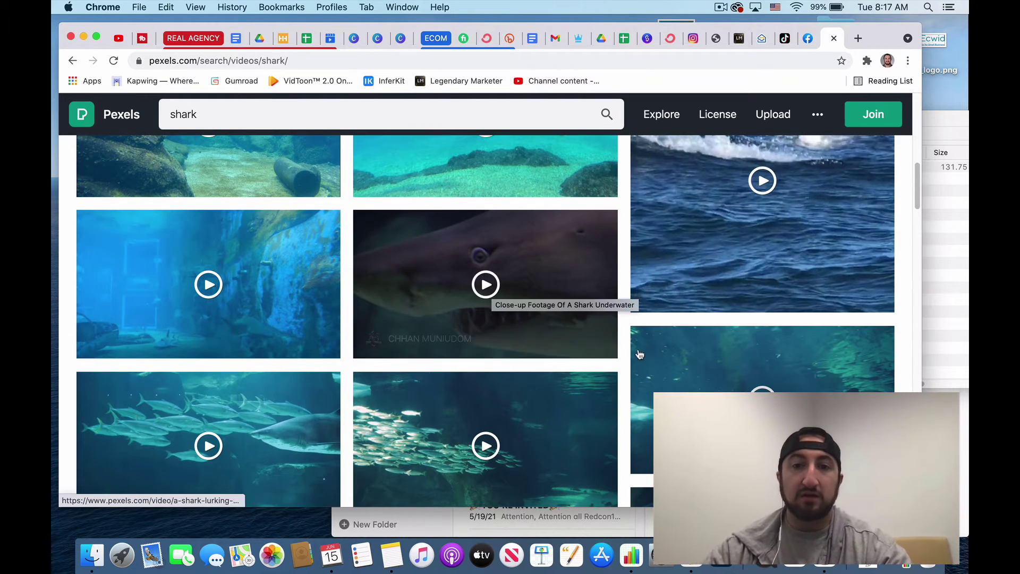
{"action": "scroll", "coordinate": [489, 296], "scroll_direction": "down", "scroll_amount": 5}
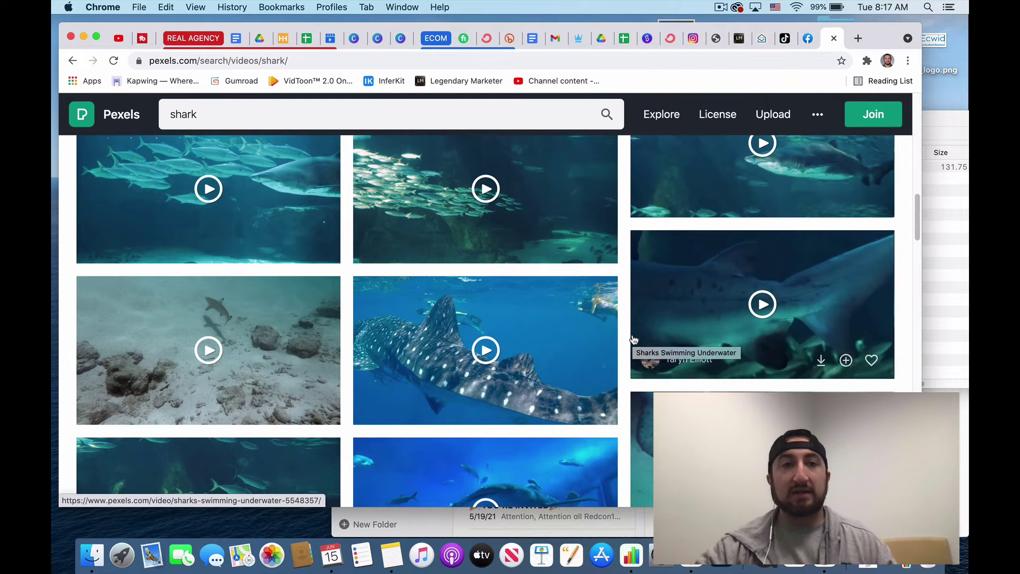
{"action": "left_click", "coordinate": [395, 41]}
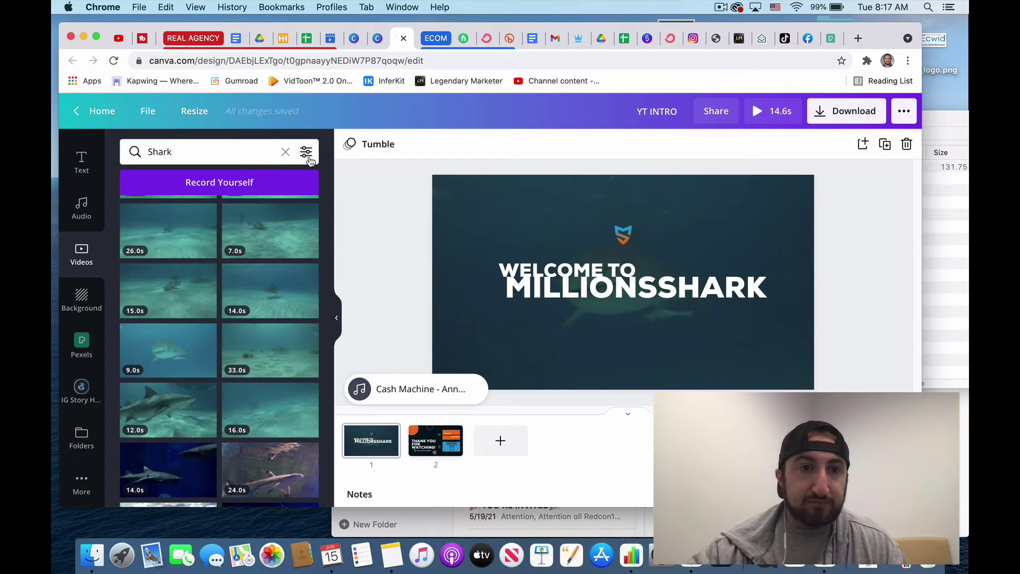
{"action": "scroll", "coordinate": [202, 239], "scroll_direction": "down", "scroll_amount": 5}
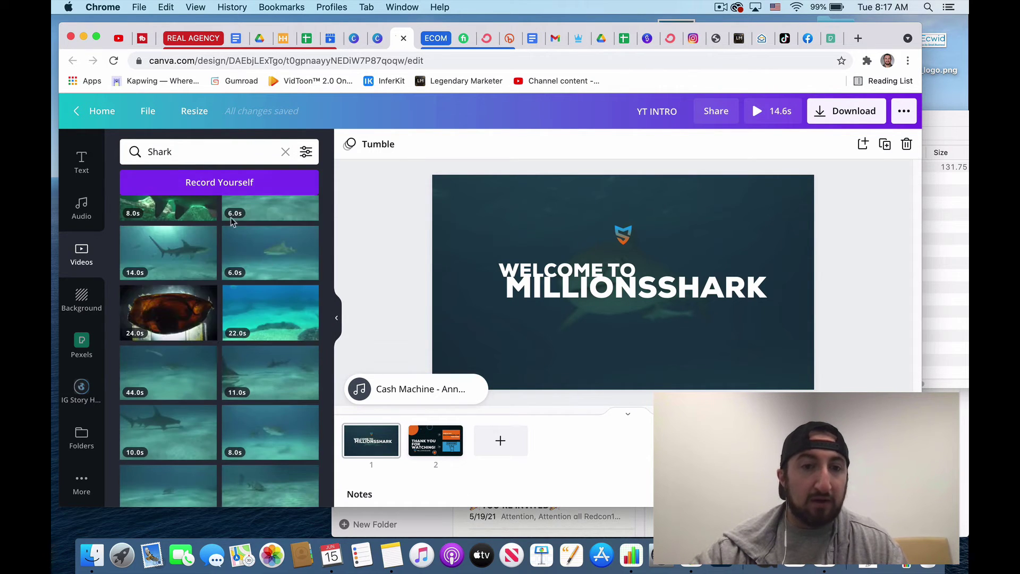
{"action": "left_click", "coordinate": [412, 390]}
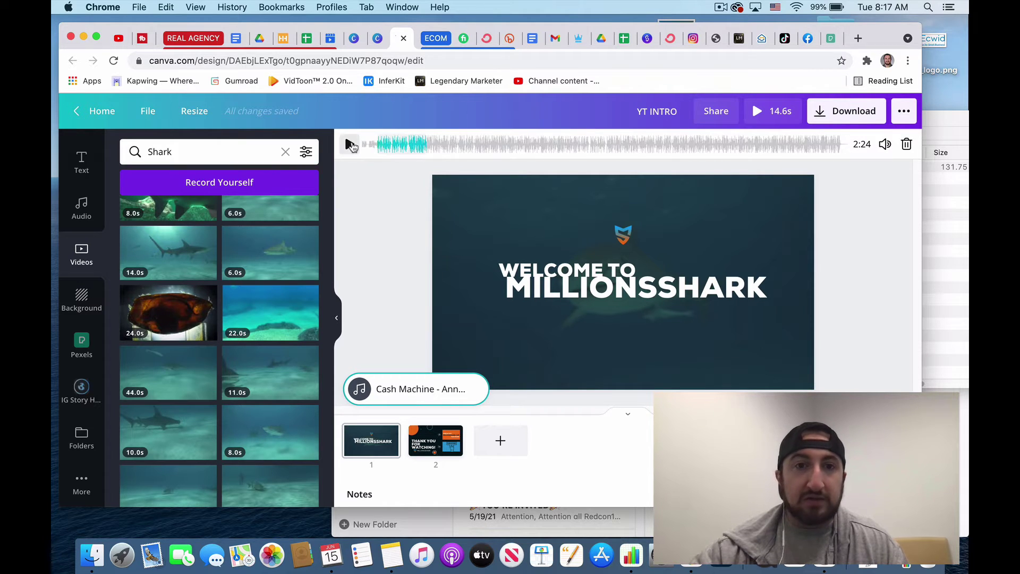
{"action": "left_click", "coordinate": [350, 145]}
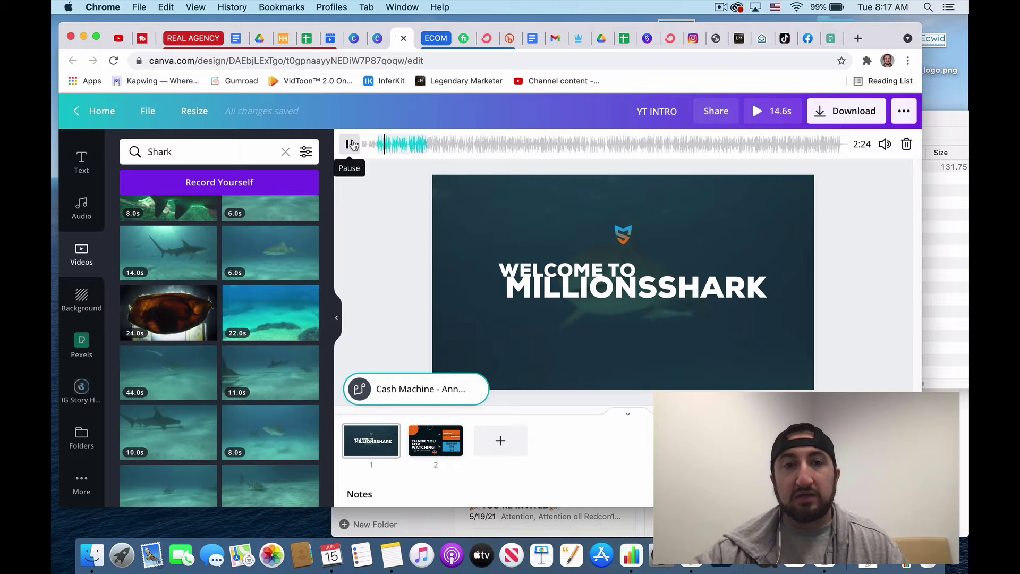
{"action": "left_click", "coordinate": [350, 144]}
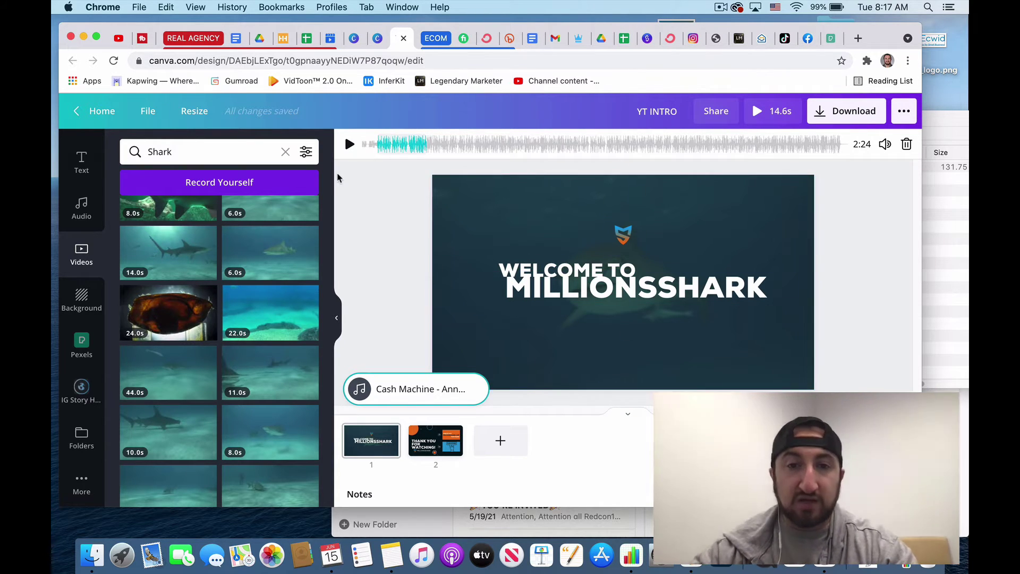
Step: Select the MILLIONSSHARK title together with the shield logo
{"action": "left_click", "coordinate": [372, 201]}
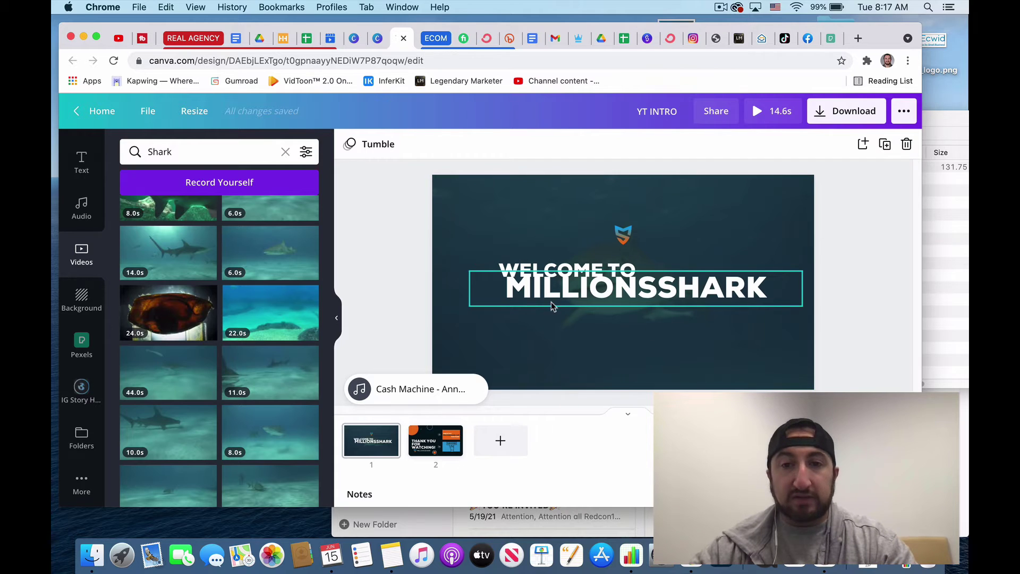
{"action": "left_click", "coordinate": [603, 279]}
{"action": "left_click", "coordinate": [696, 248]}
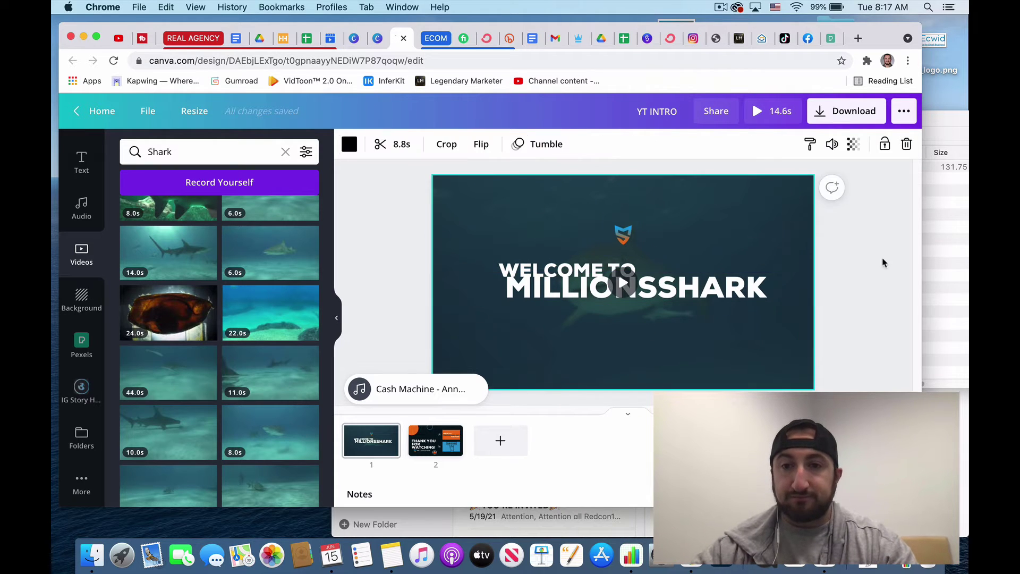
{"action": "left_click", "coordinate": [510, 289]}
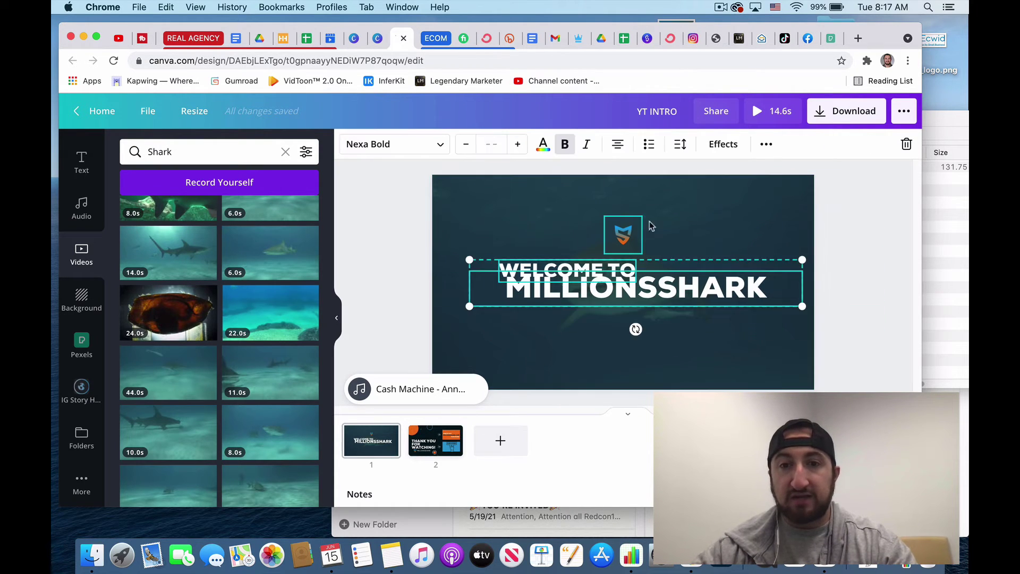
{"action": "left_click", "coordinate": [622, 237], "text": "shift"}
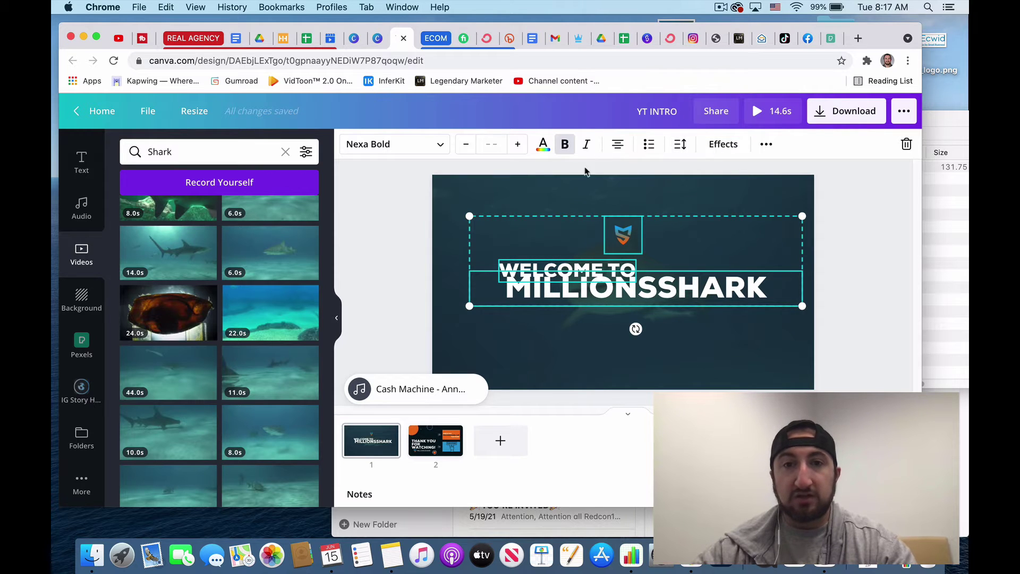
Step: Apply the Stomp animation to the title and logo, then preview the 14.6s intro
{"action": "left_click", "coordinate": [730, 146]}
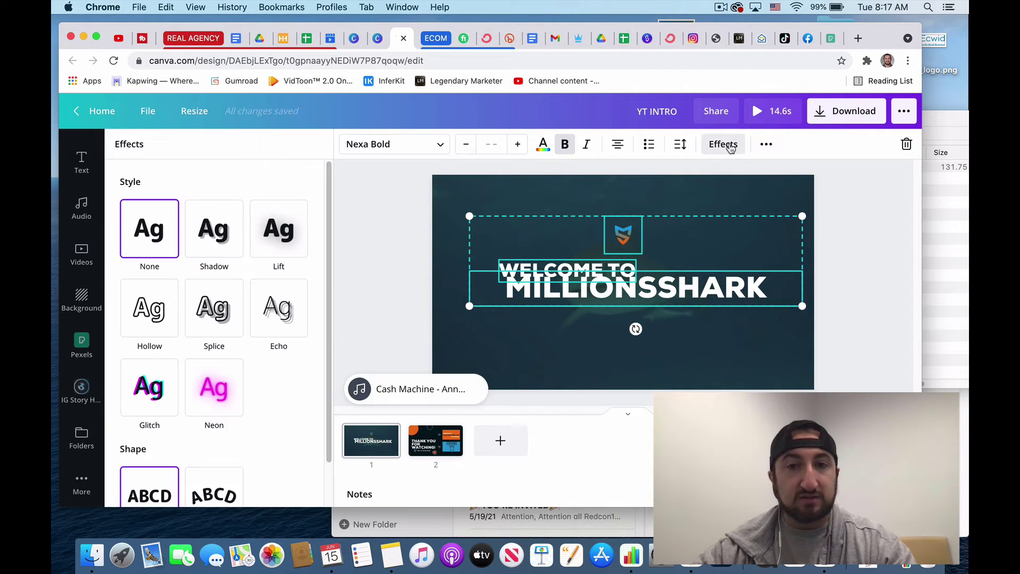
{"action": "left_click", "coordinate": [731, 148]}
{"action": "left_click", "coordinate": [761, 150]}
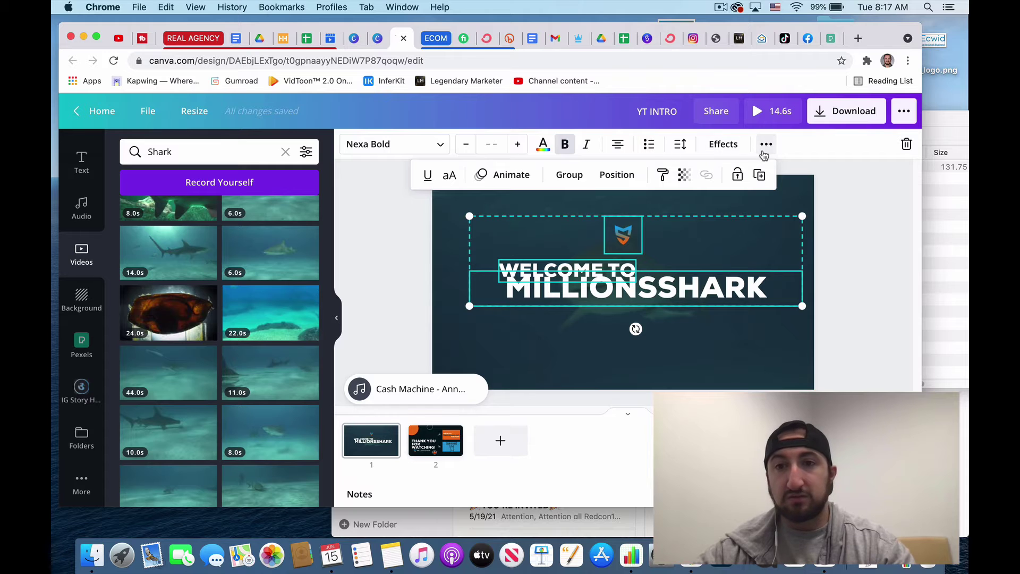
{"action": "left_click", "coordinate": [517, 174]}
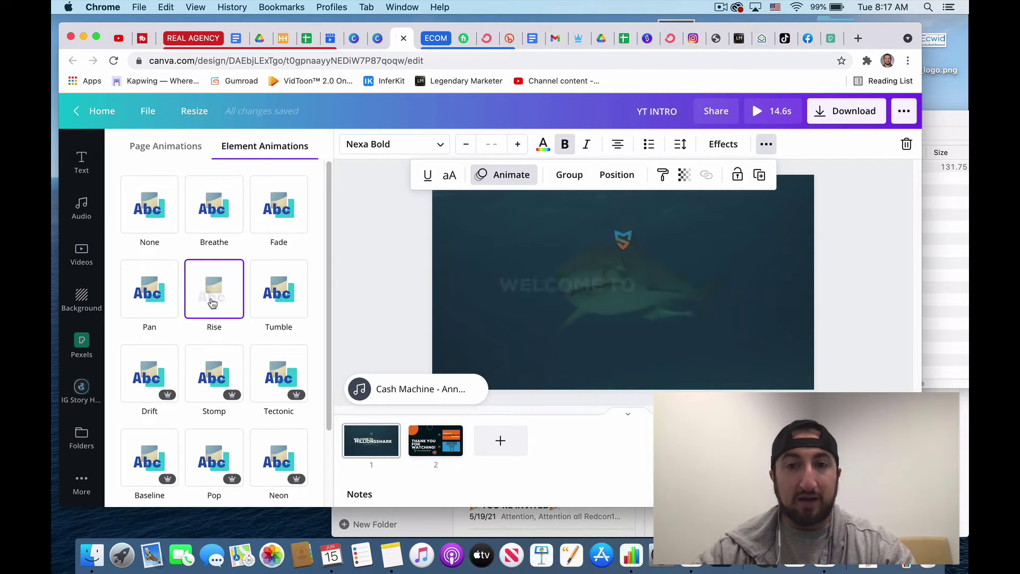
{"action": "left_click", "coordinate": [193, 356]}
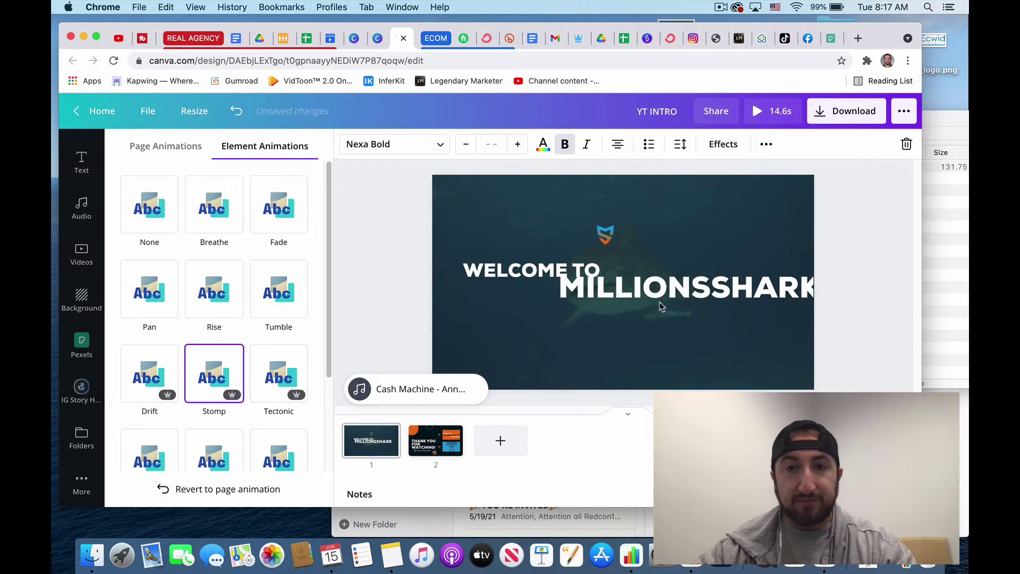
{"action": "left_click", "coordinate": [757, 121]}
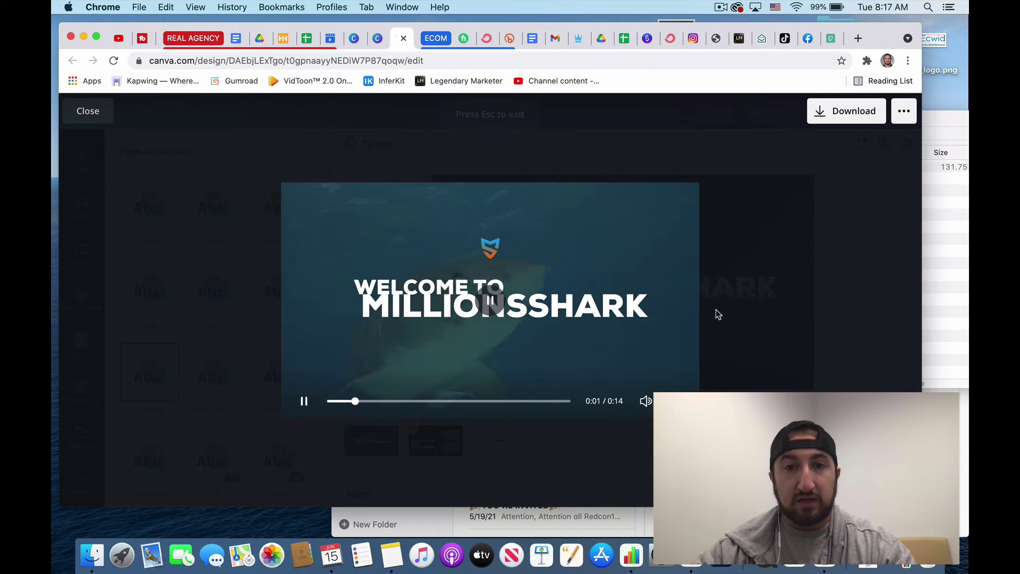
{"action": "key", "text": "Escape"}
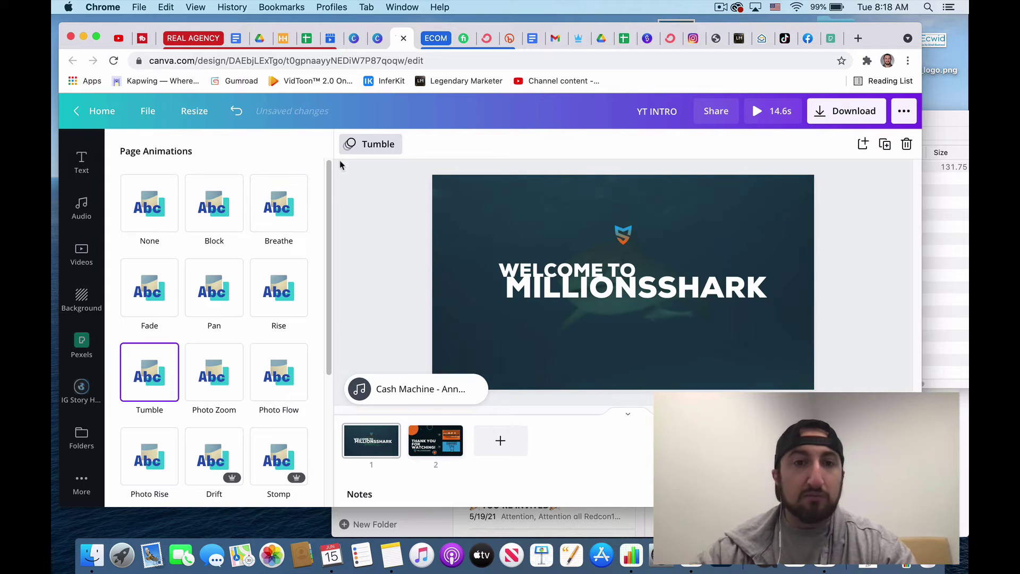
Step: Show the THANK YOU FOR WATCHING page, clear the Shark search, and open the Pexels app
{"action": "left_click", "coordinate": [430, 462]}
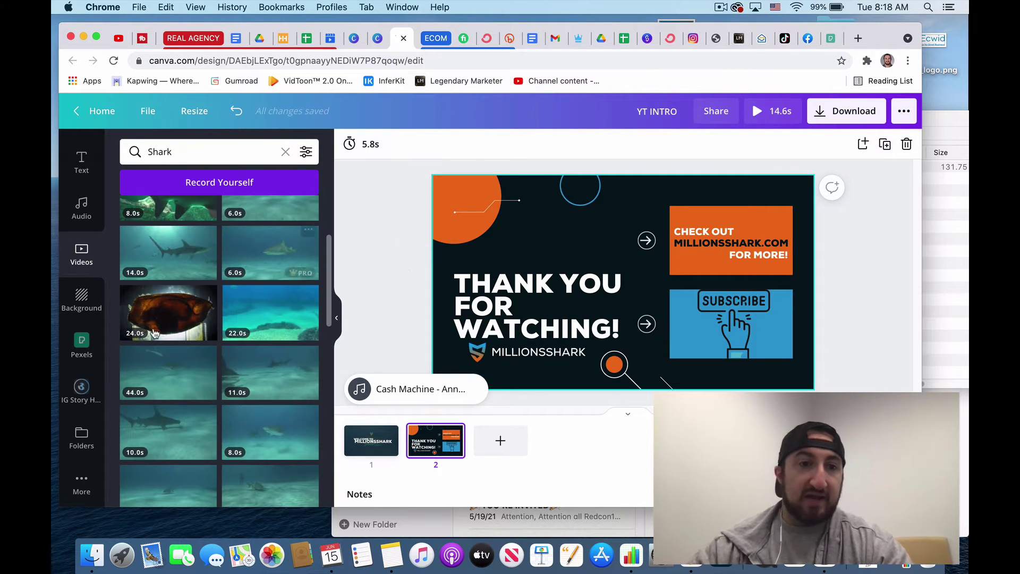
{"action": "scroll", "coordinate": [284, 207], "scroll_direction": "up", "scroll_amount": 3}
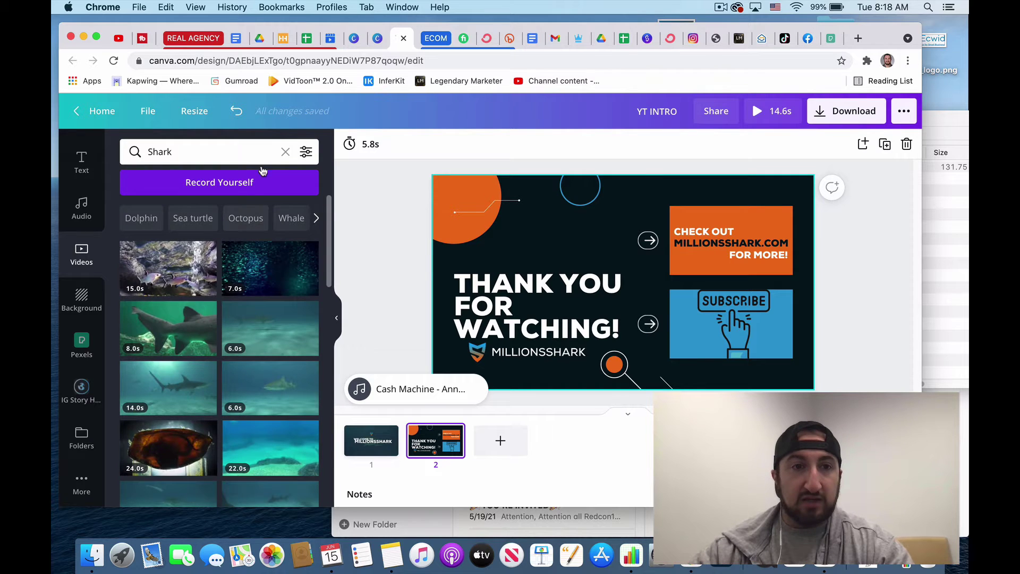
{"action": "left_click", "coordinate": [285, 152]}
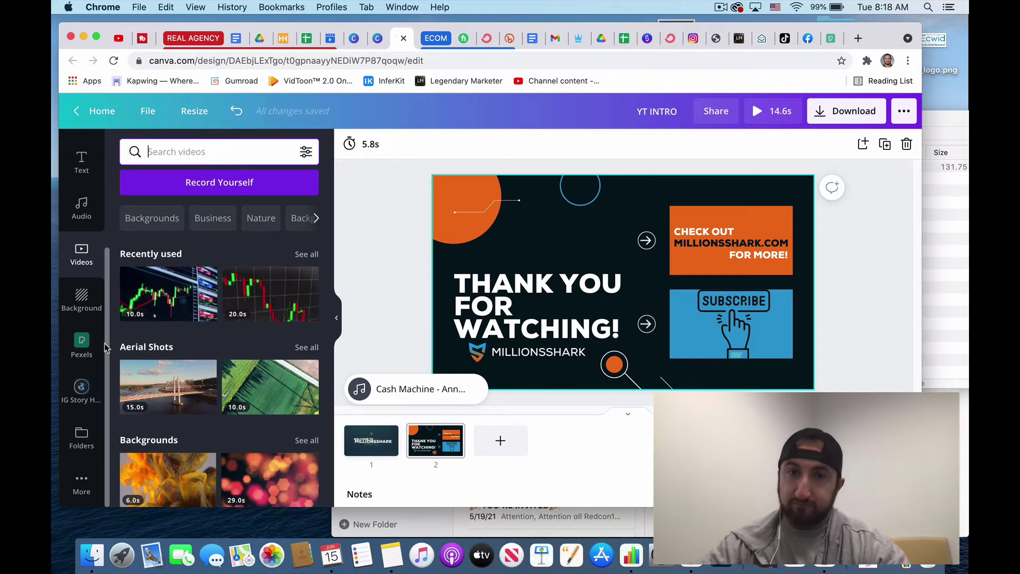
{"action": "left_click", "coordinate": [93, 351]}
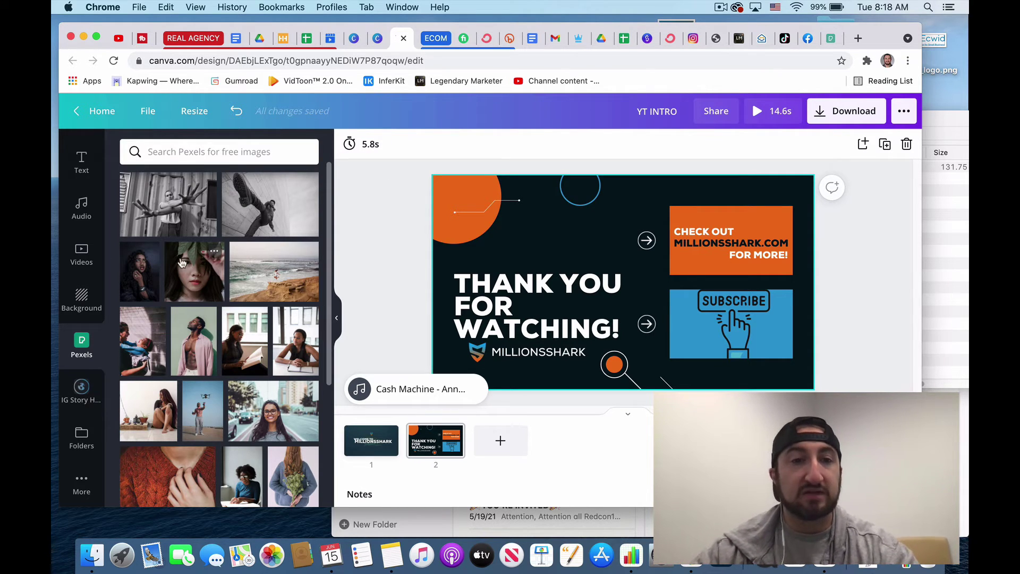
Step: Add a blank third page and search the Pexels photos for shark
{"action": "left_click", "coordinate": [501, 441]}
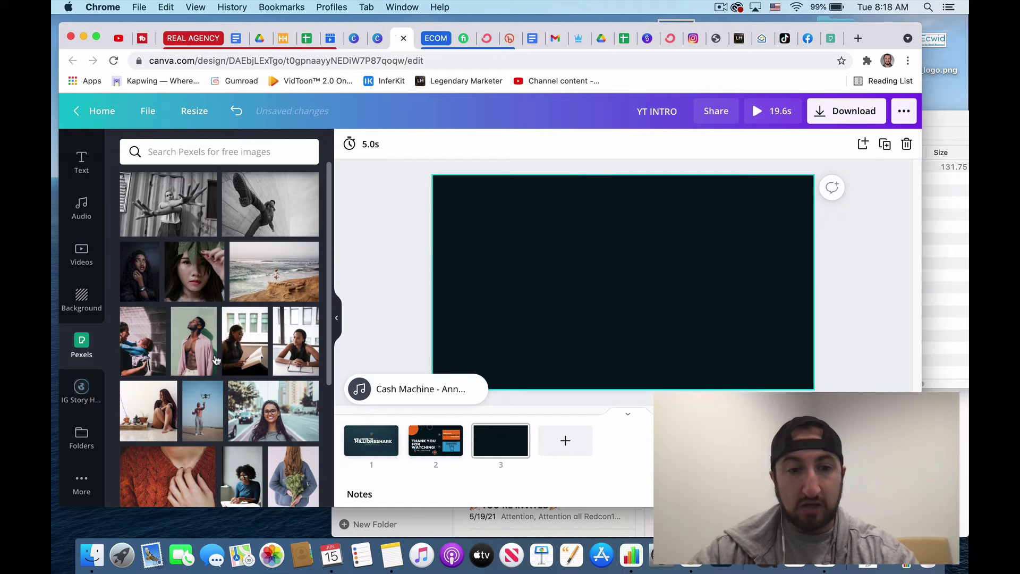
{"action": "scroll", "coordinate": [216, 361], "scroll_direction": "down", "scroll_amount": 1}
{"action": "left_click", "coordinate": [241, 144]}
{"action": "type", "text": "shark"}
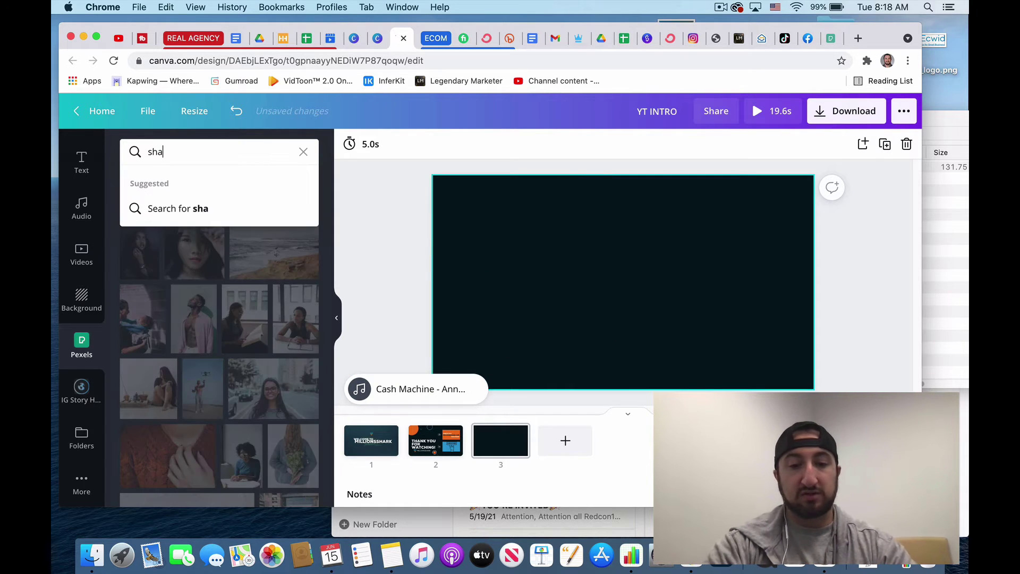
{"action": "left_click", "coordinate": [214, 208]}
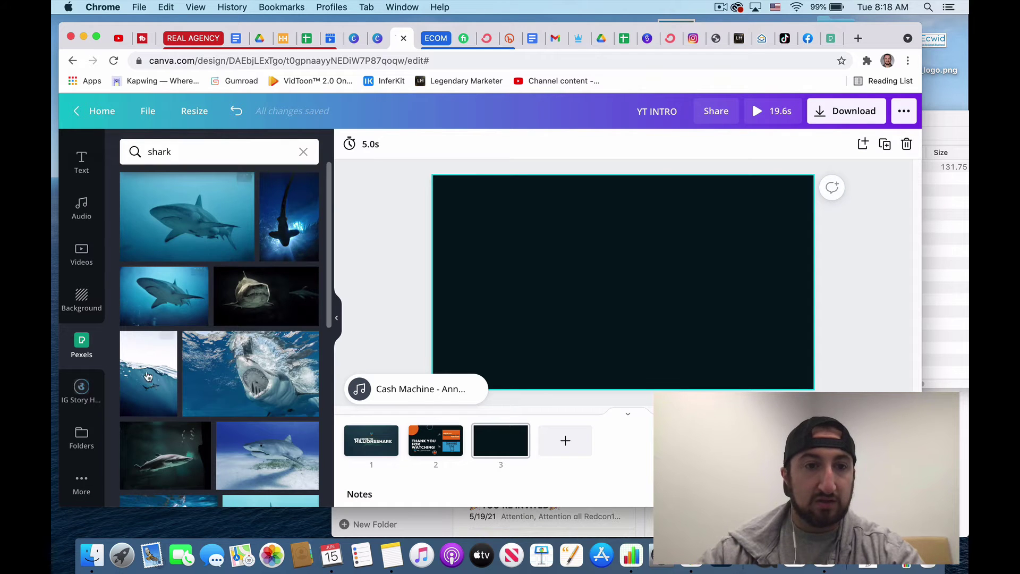
Step: Place the gray shark photo on page 3, then delete it again
{"action": "scroll", "coordinate": [148, 376], "scroll_direction": "down", "scroll_amount": 5}
{"action": "scroll", "coordinate": [213, 266], "scroll_direction": "up", "scroll_amount": 5}
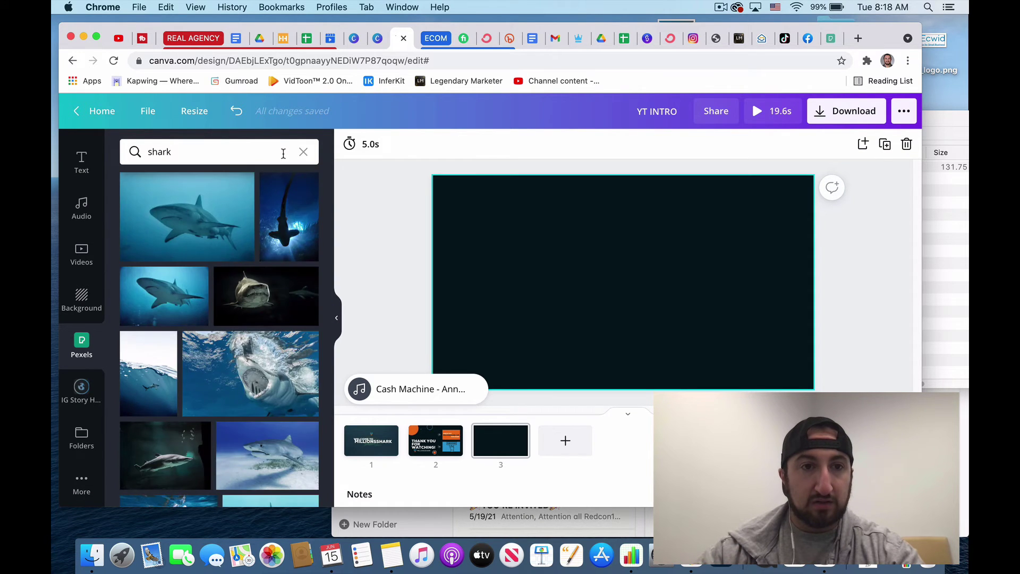
{"action": "left_click", "coordinate": [283, 153]}
{"action": "left_click", "coordinate": [263, 208]}
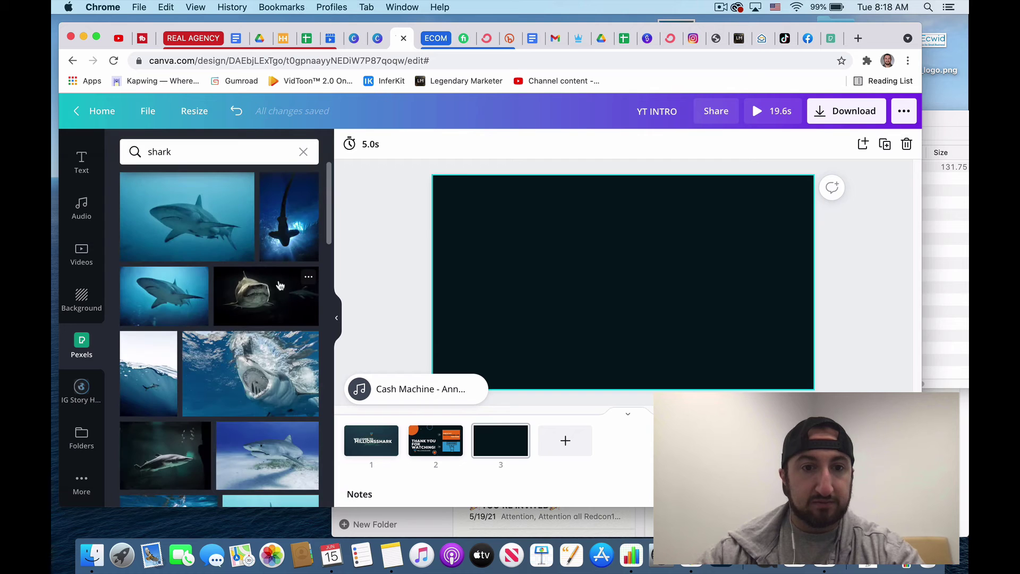
{"action": "left_click", "coordinate": [309, 277]}
{"action": "left_click", "coordinate": [237, 296]}
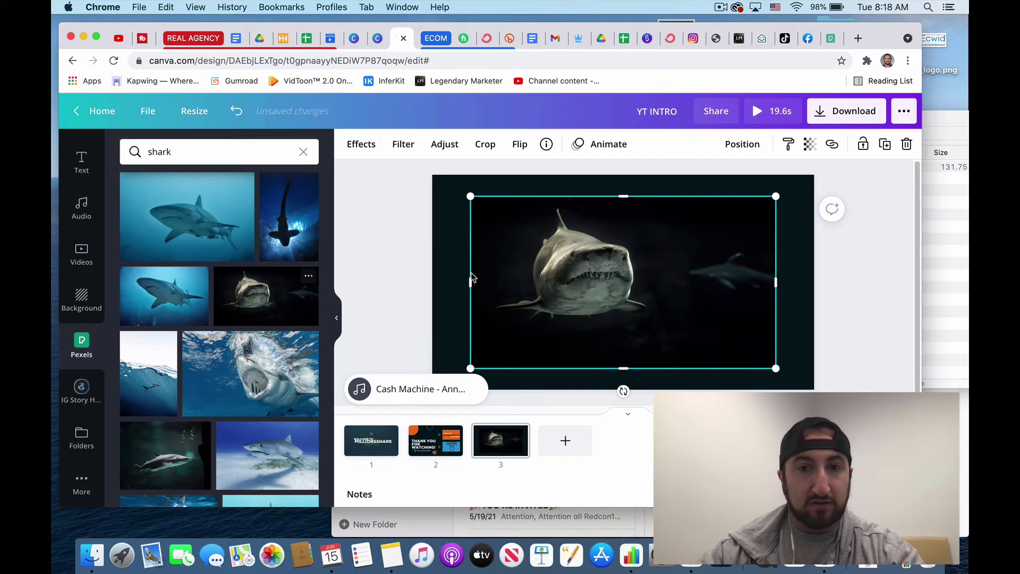
{"action": "key", "text": "BackSpace"}
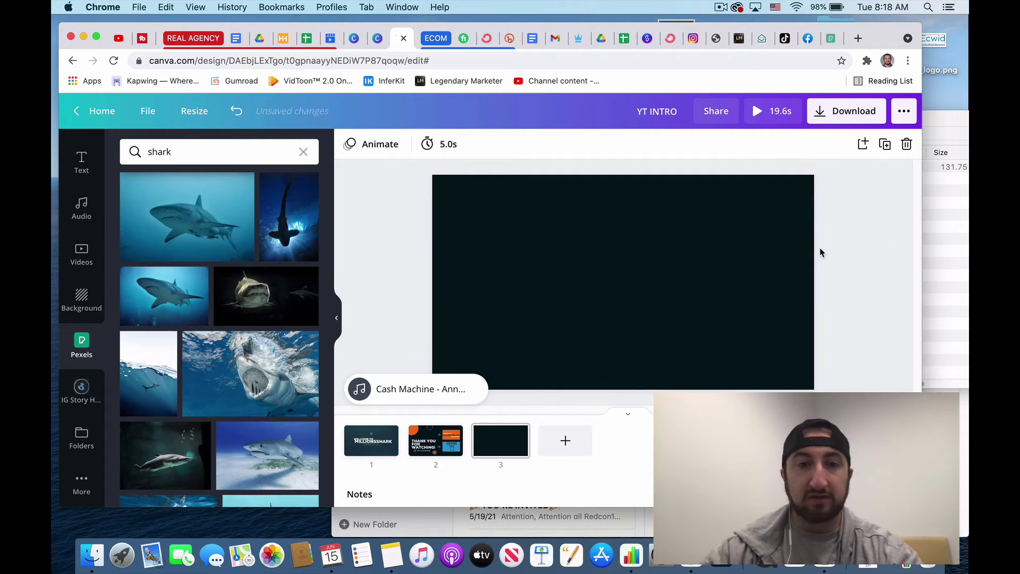
Step: Clear the shark photo search and bring up the Pexels shark video results
{"action": "scroll", "coordinate": [214, 219], "scroll_direction": "down", "scroll_amount": 5}
{"action": "scroll", "coordinate": [214, 218], "scroll_direction": "up", "scroll_amount": 5}
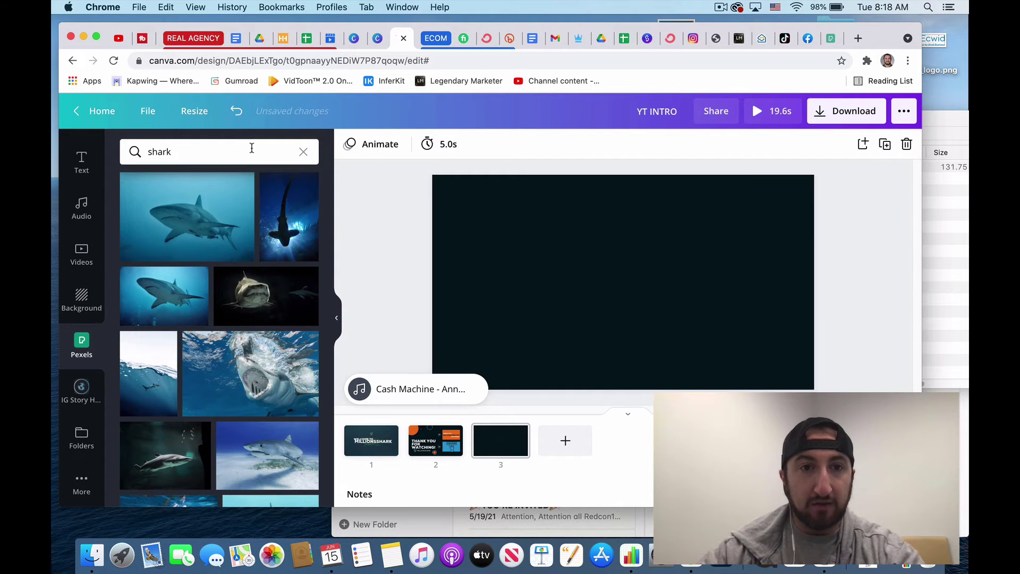
{"action": "left_click", "coordinate": [304, 152]}
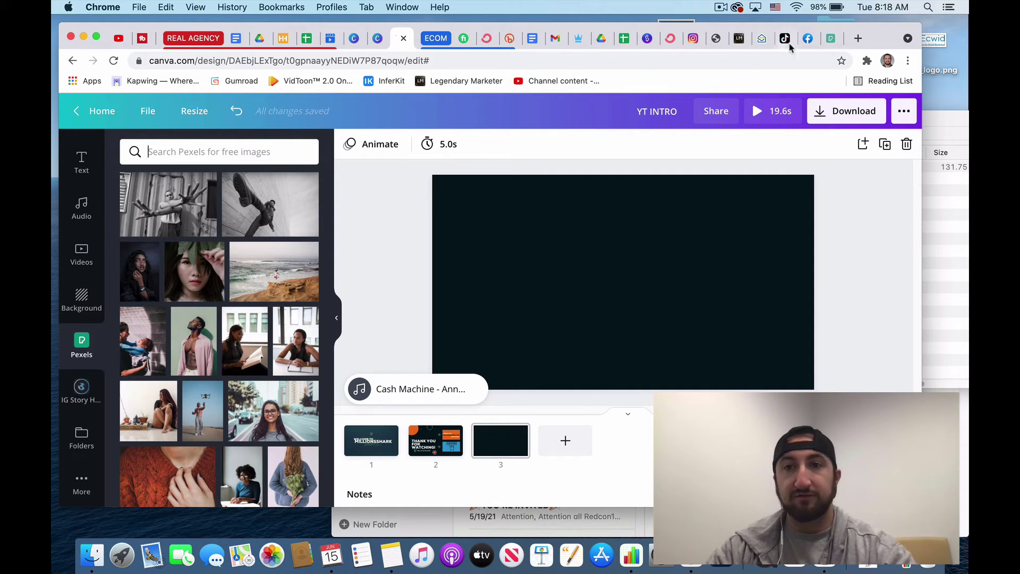
{"action": "left_click", "coordinate": [839, 44]}
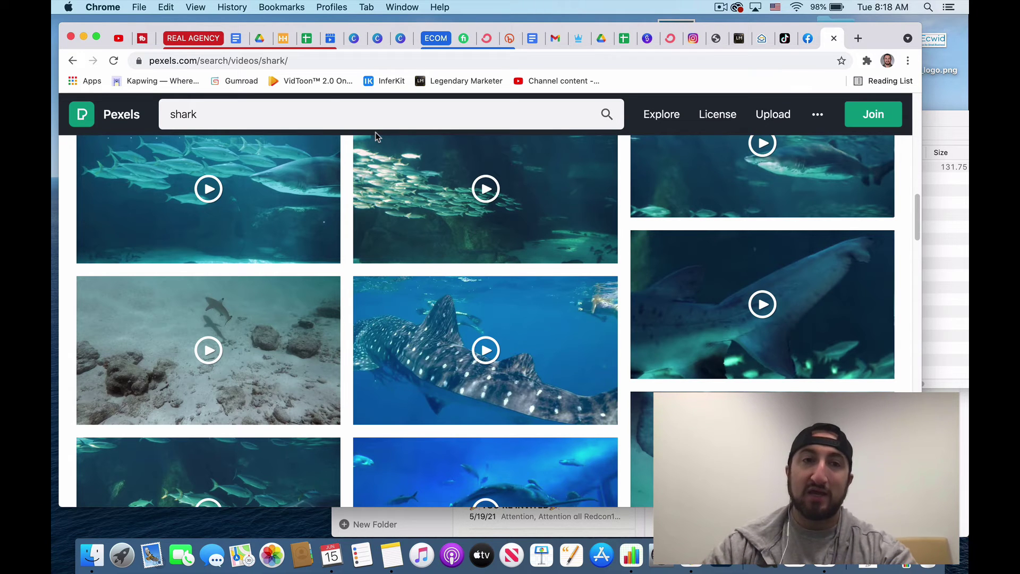
Step: Return to the Canva YT INTRO design and select the page 2 outro
{"action": "left_click", "coordinate": [118, 40]}
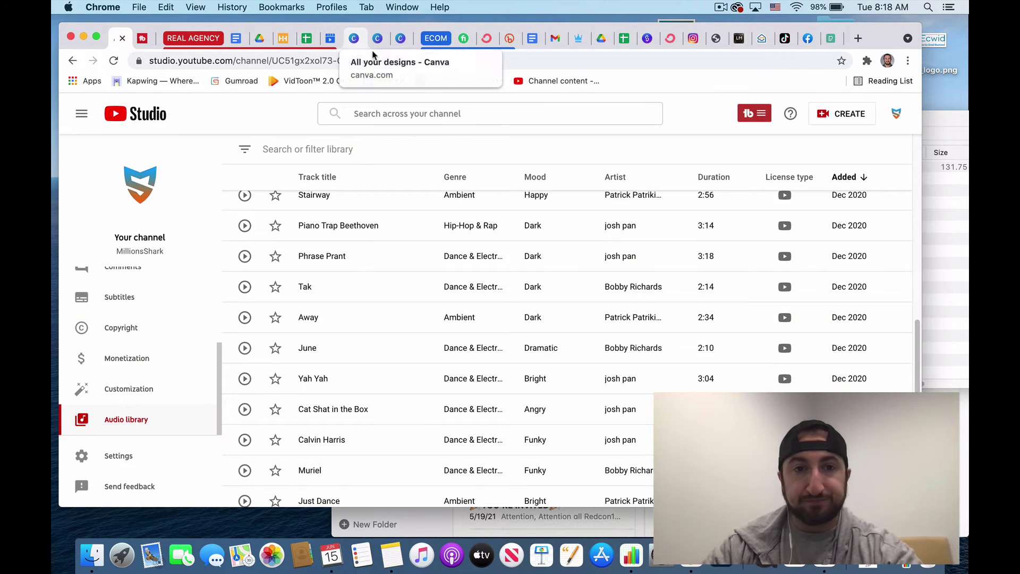
{"action": "left_click", "coordinate": [402, 38]}
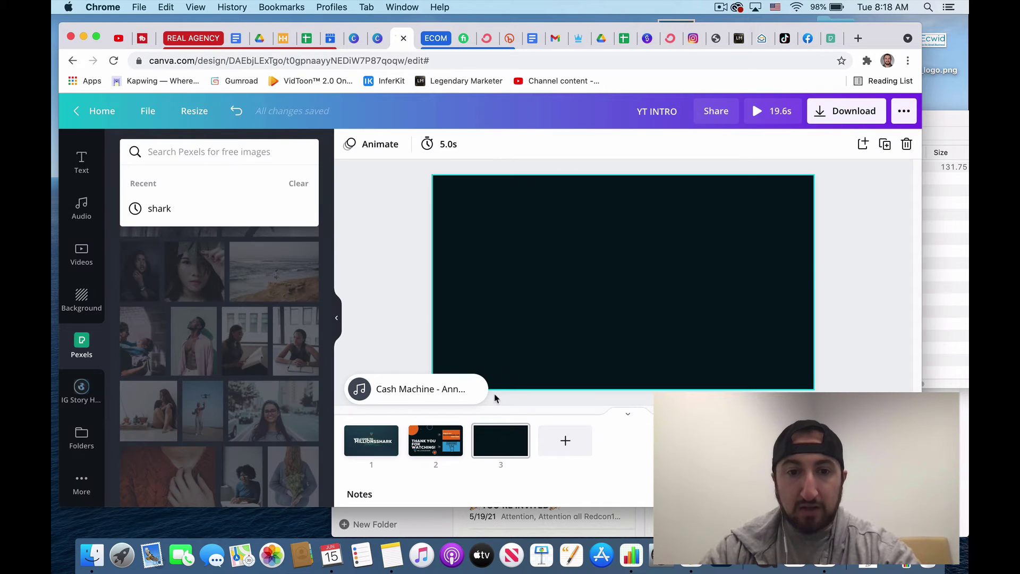
{"action": "left_click", "coordinate": [431, 431]}
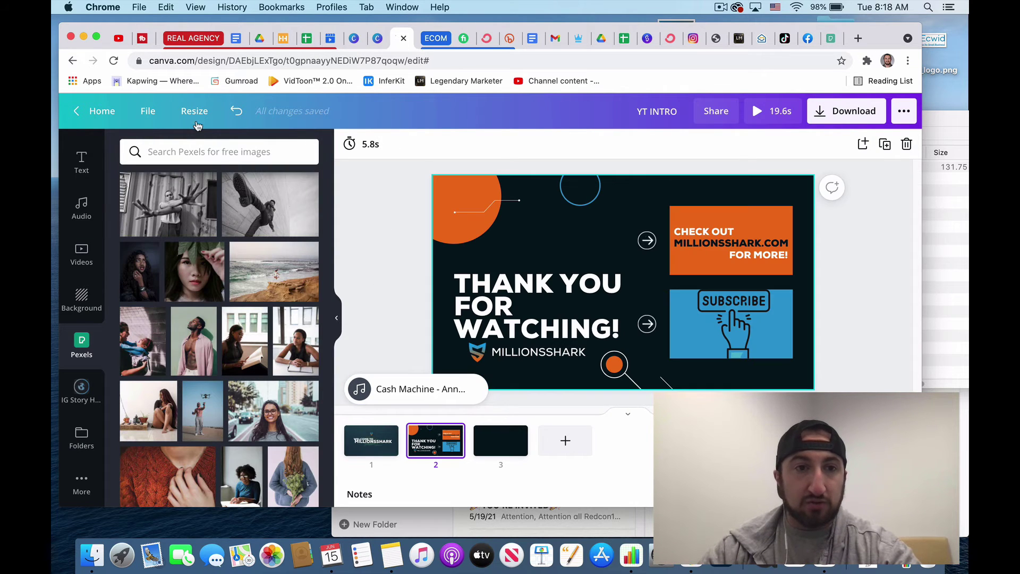
Step: Add a fourth page, then delete it from its page options menu
{"action": "left_click", "coordinate": [577, 451]}
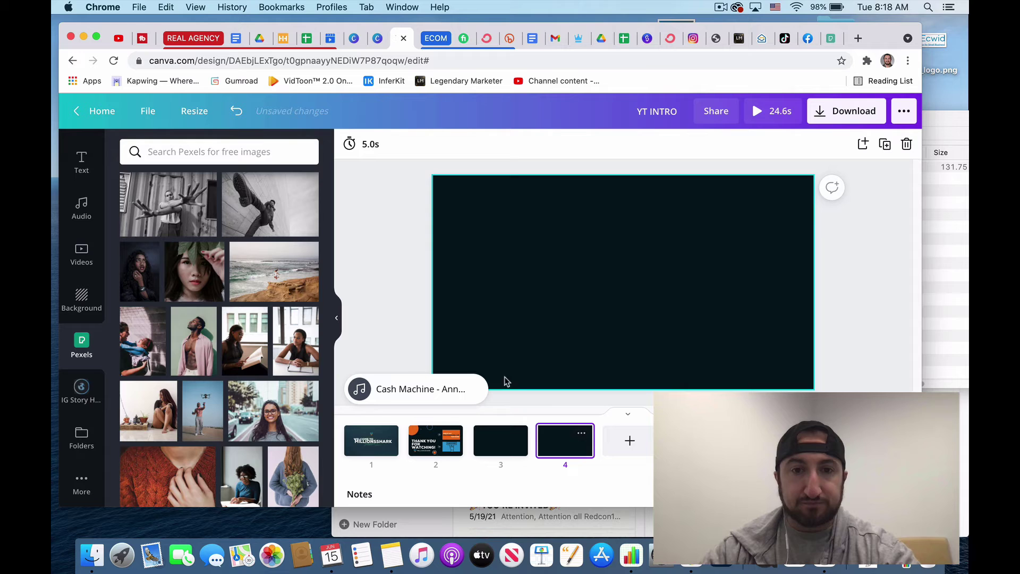
{"action": "left_click", "coordinate": [581, 434]}
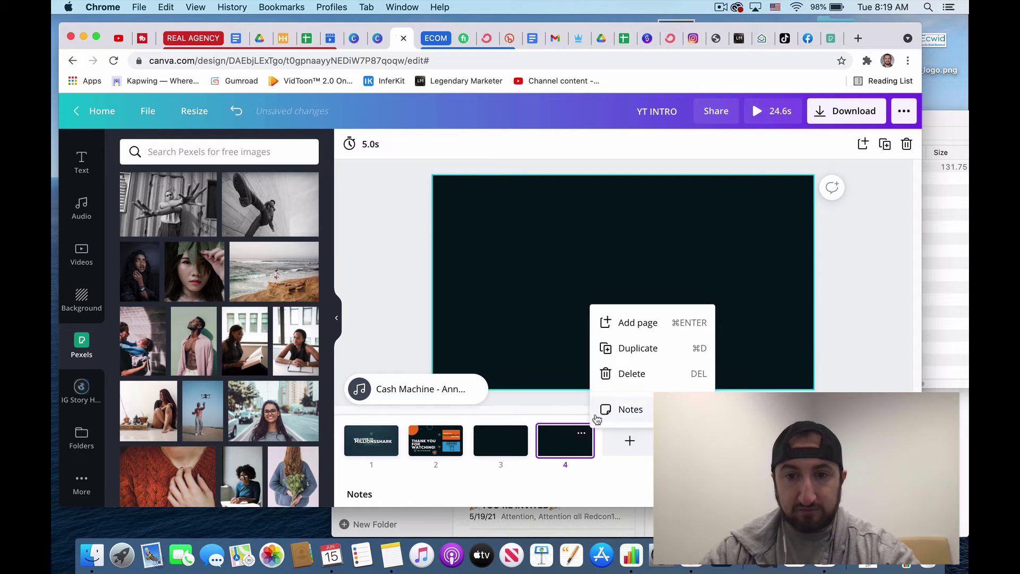
{"action": "left_click", "coordinate": [637, 373]}
Step: Apply the red Thank You for Watching template to page 3
{"action": "scroll", "coordinate": [90, 276], "scroll_direction": "up", "scroll_amount": 5}
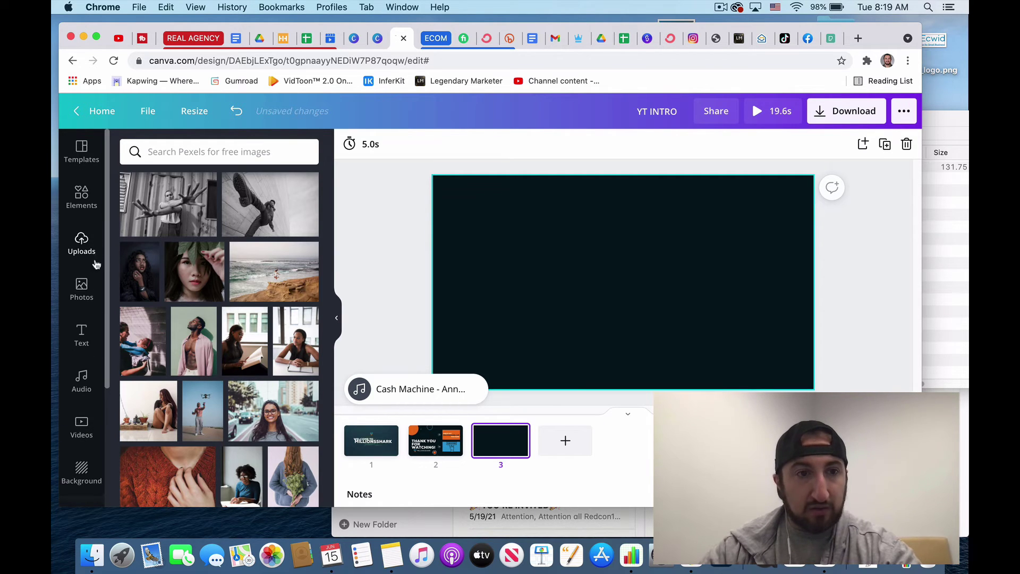
{"action": "left_click", "coordinate": [89, 166]}
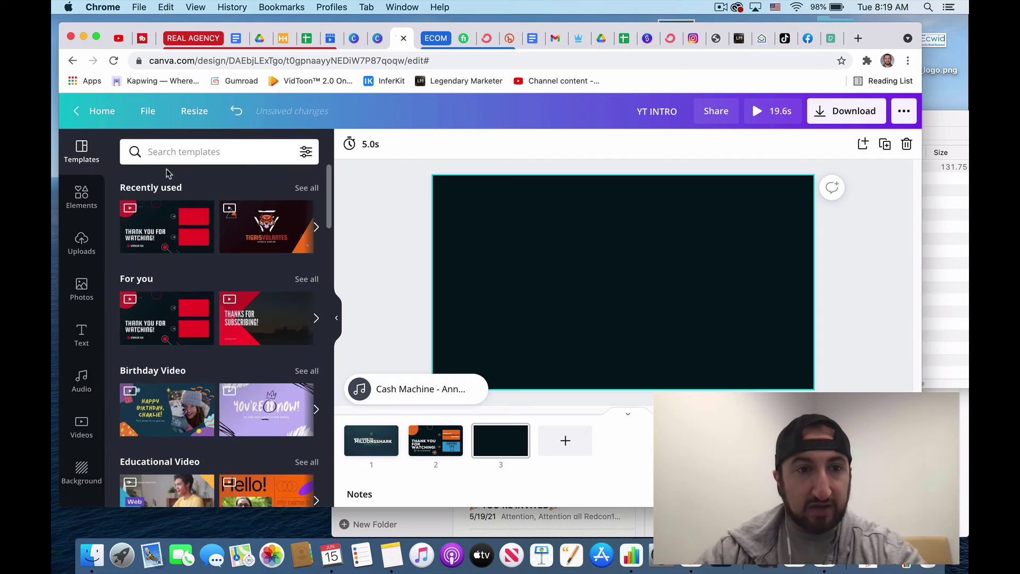
{"action": "left_click", "coordinate": [186, 153]}
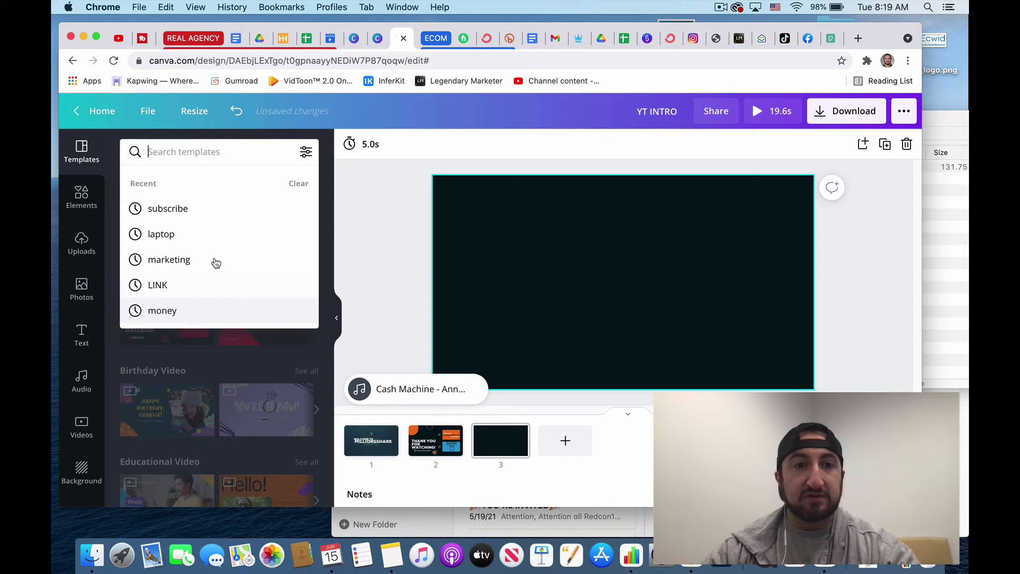
{"action": "left_click", "coordinate": [270, 374]}
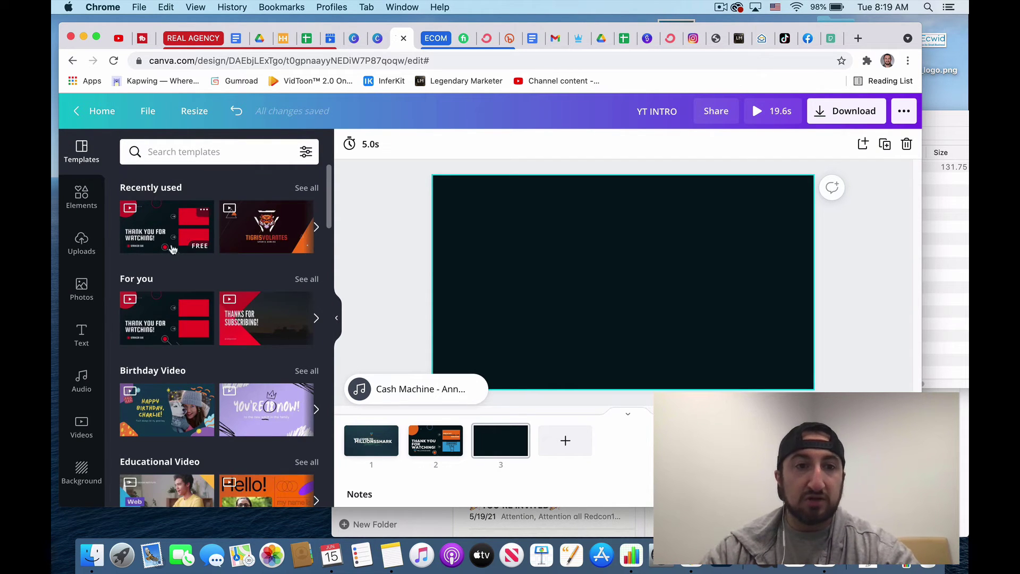
{"action": "left_click", "coordinate": [163, 225]}
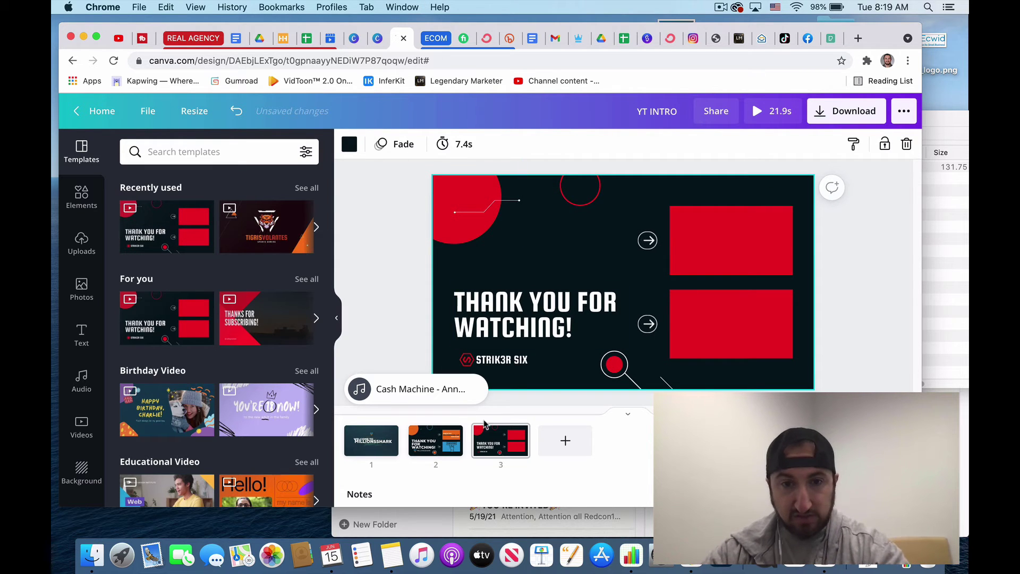
Step: Compare the page 2 MillionsShark outro with the red Strik3r Six outro on page 3
{"action": "left_click", "coordinate": [448, 434]}
{"action": "left_click", "coordinate": [647, 451]}
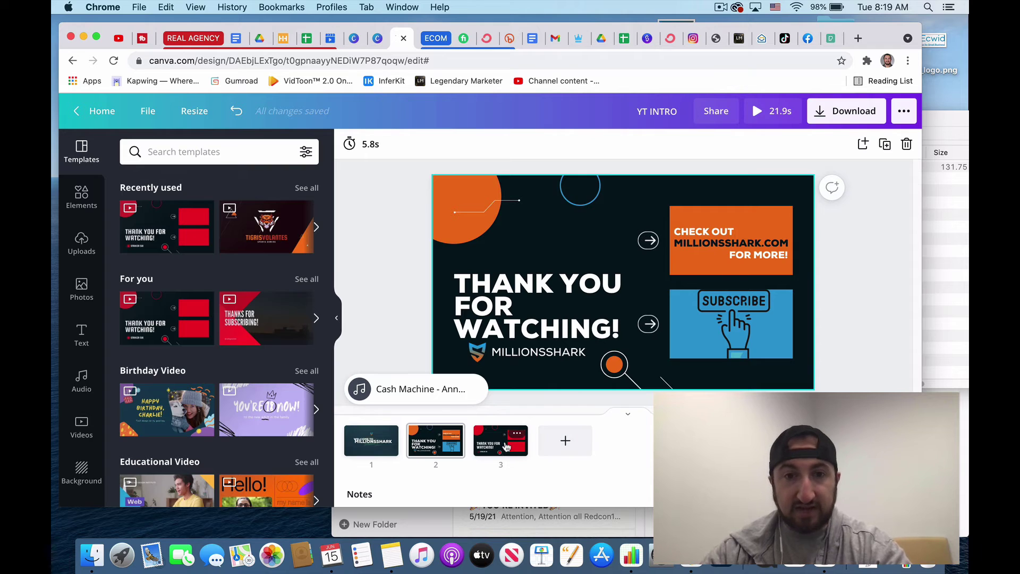
{"action": "left_click", "coordinate": [506, 447]}
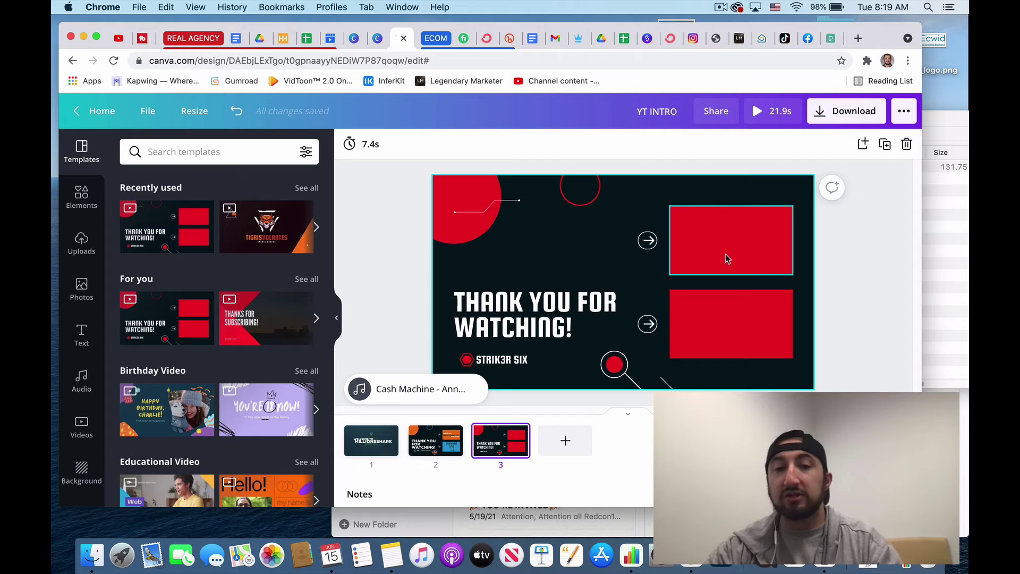
{"action": "left_click", "coordinate": [410, 435]}
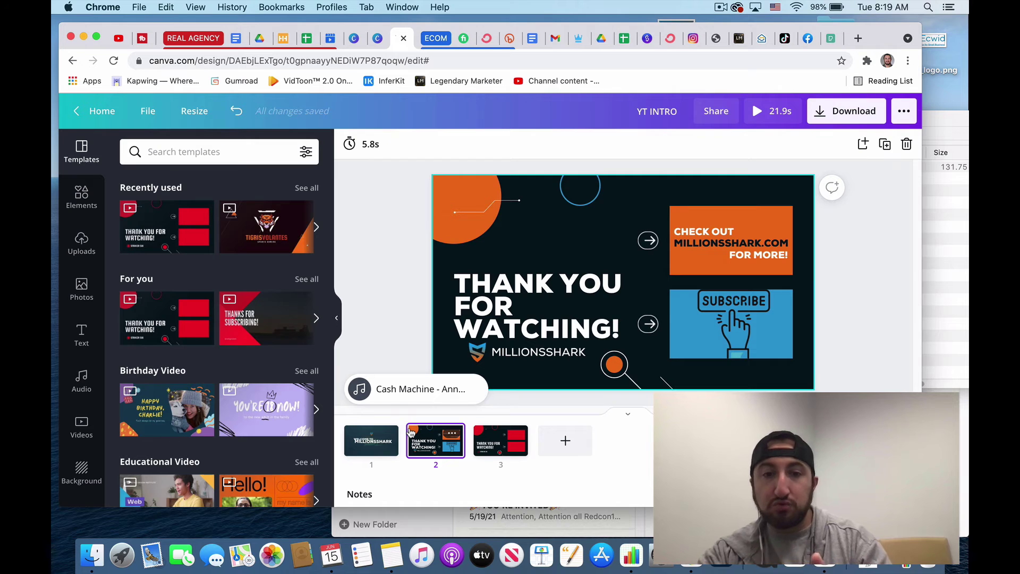
{"action": "left_click", "coordinate": [519, 436]}
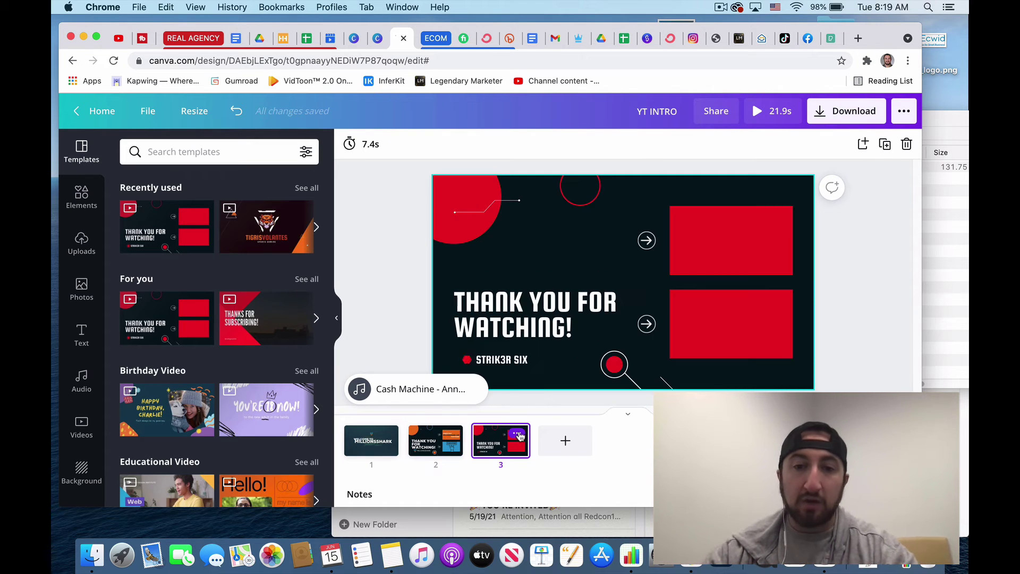
Step: Delete the red third page, then review the Download page selection and close it
{"action": "left_click", "coordinate": [520, 436]}
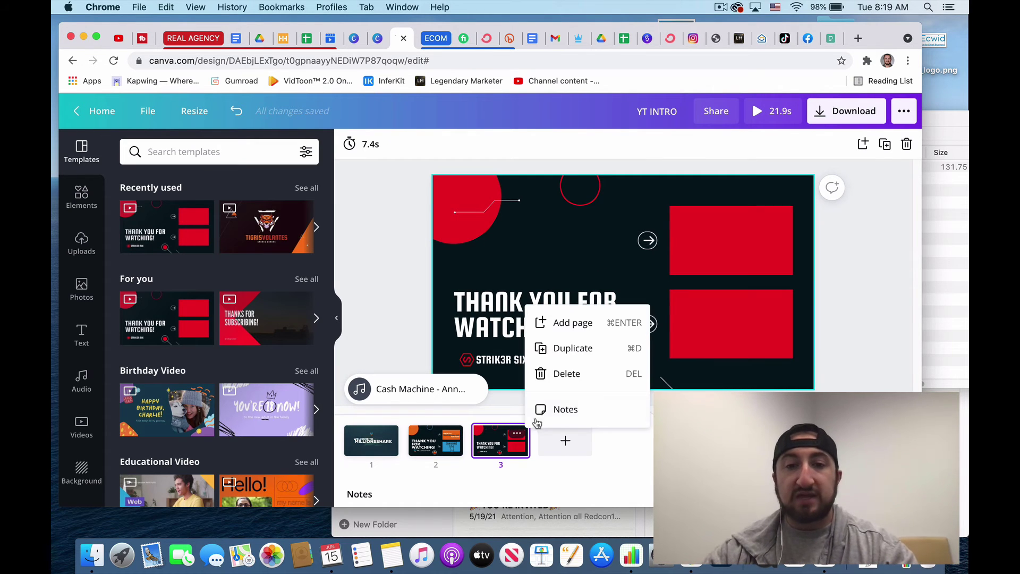
{"action": "left_click", "coordinate": [561, 378]}
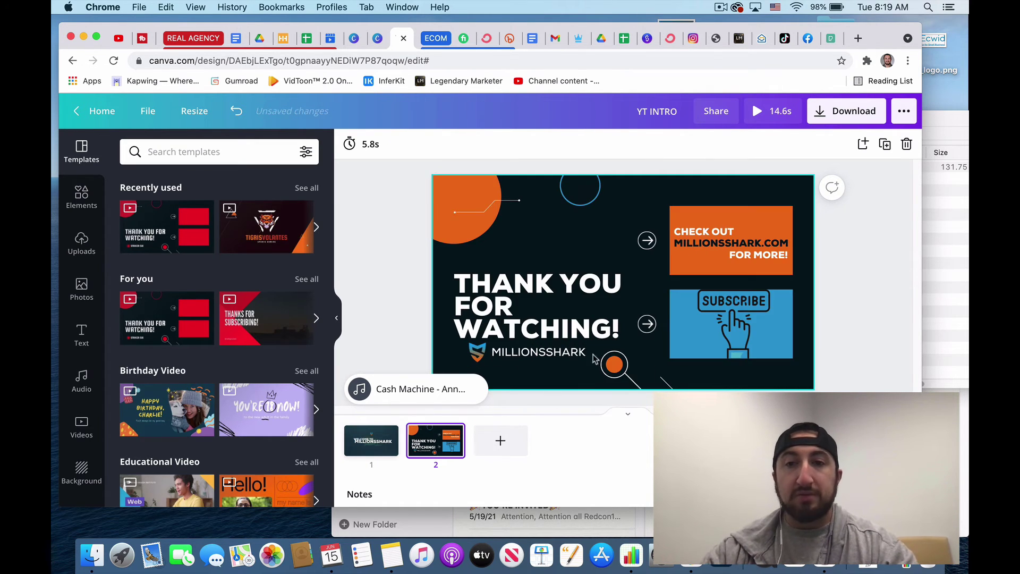
{"action": "left_click", "coordinate": [863, 113]}
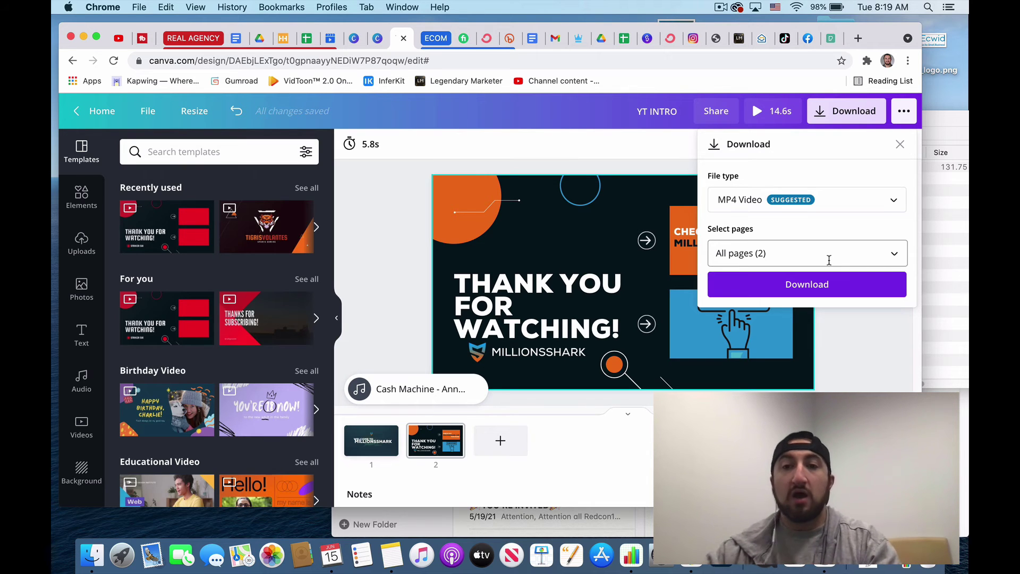
{"action": "left_click", "coordinate": [817, 242]}
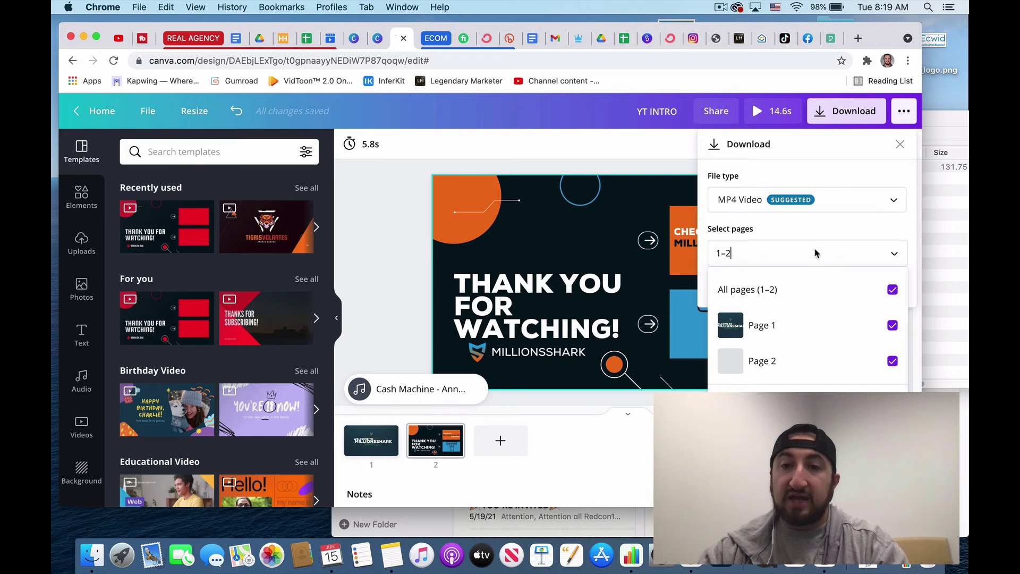
{"action": "left_click", "coordinate": [893, 290]}
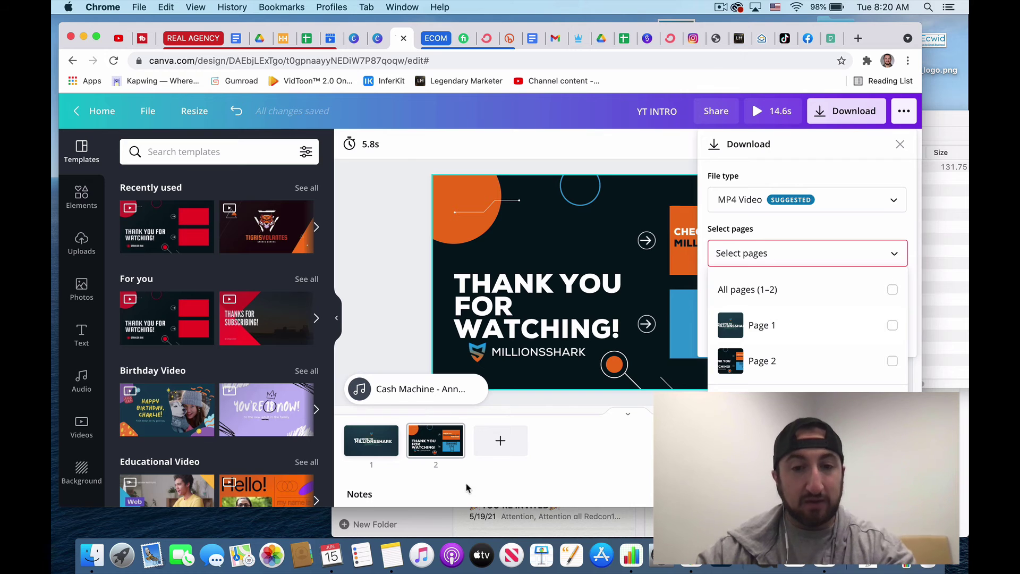
{"action": "left_click", "coordinate": [608, 464]}
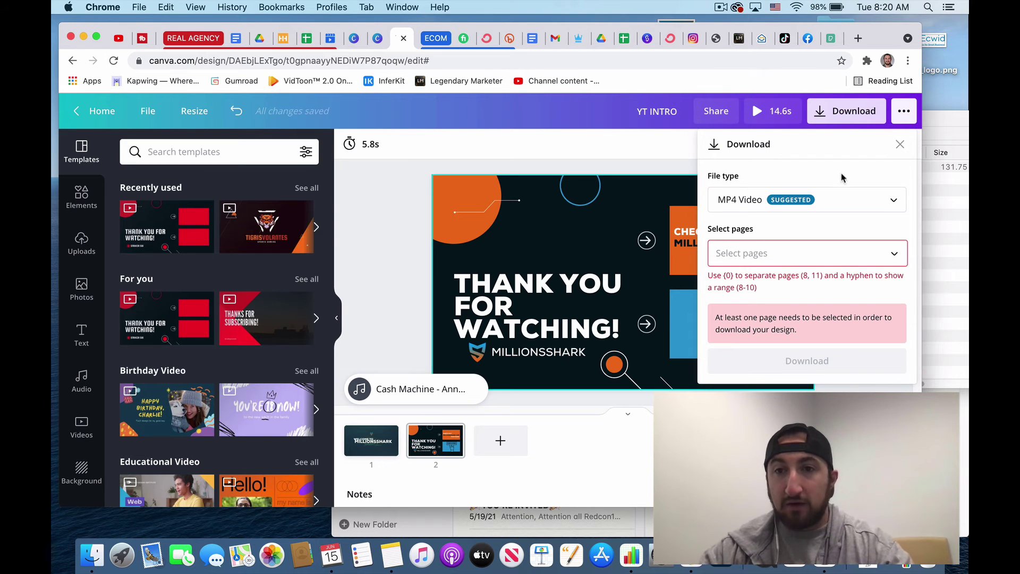
{"action": "left_click", "coordinate": [900, 144]}
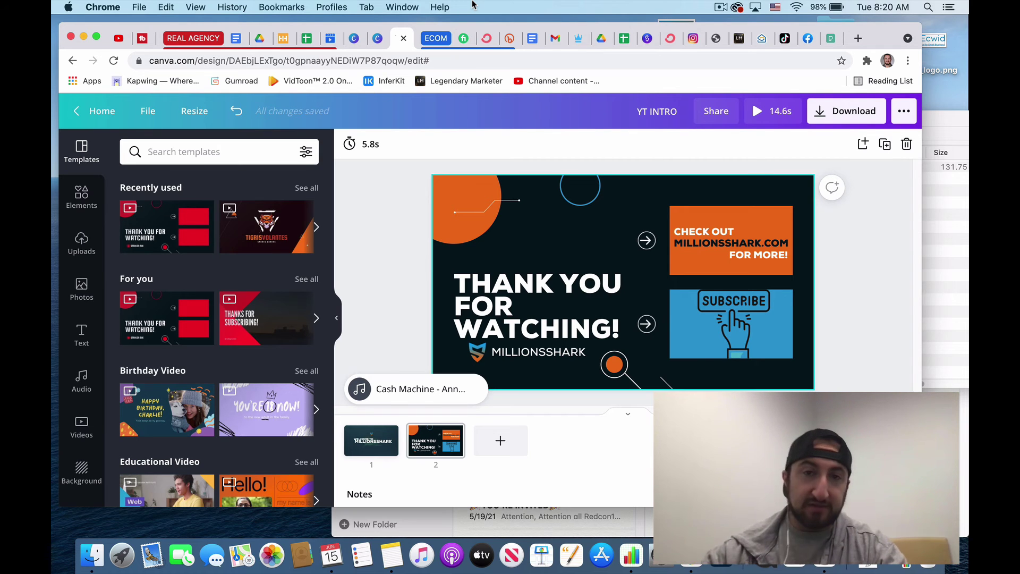
Step: Switch Fiverr to buying and search services for 'youtube intro'
{"action": "left_click", "coordinate": [463, 38]}
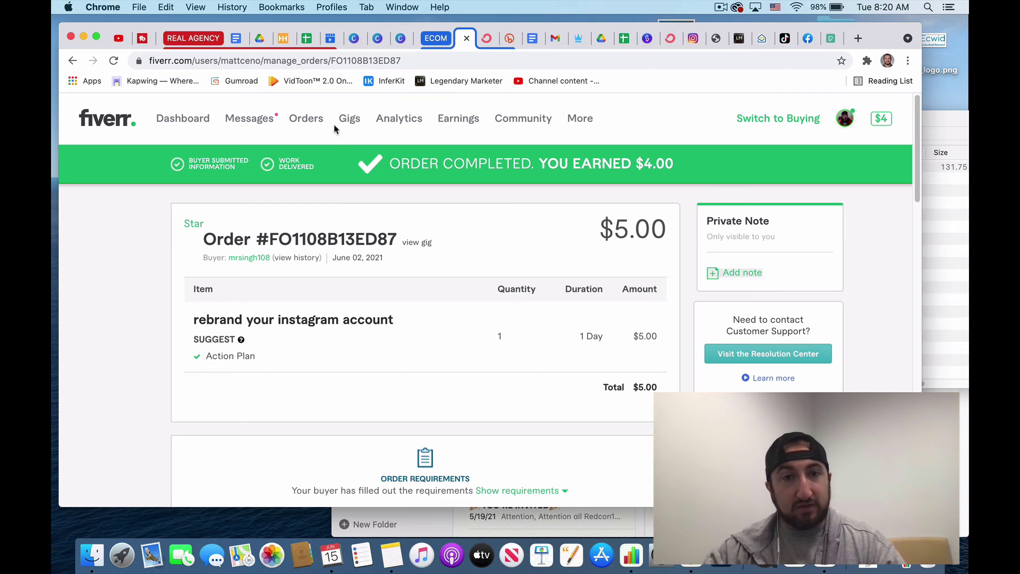
{"action": "left_click", "coordinate": [809, 119]}
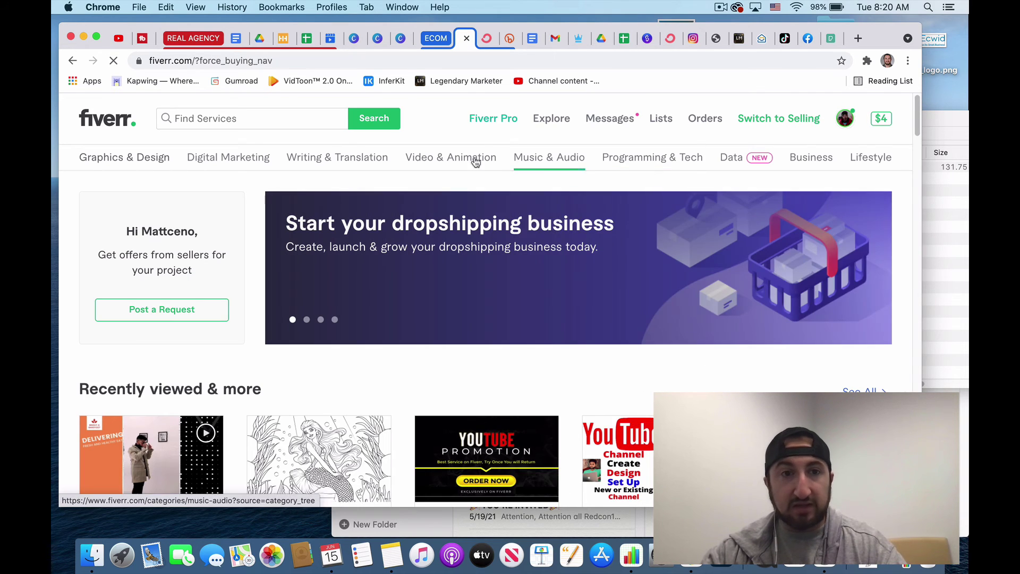
{"action": "left_click", "coordinate": [299, 117]}
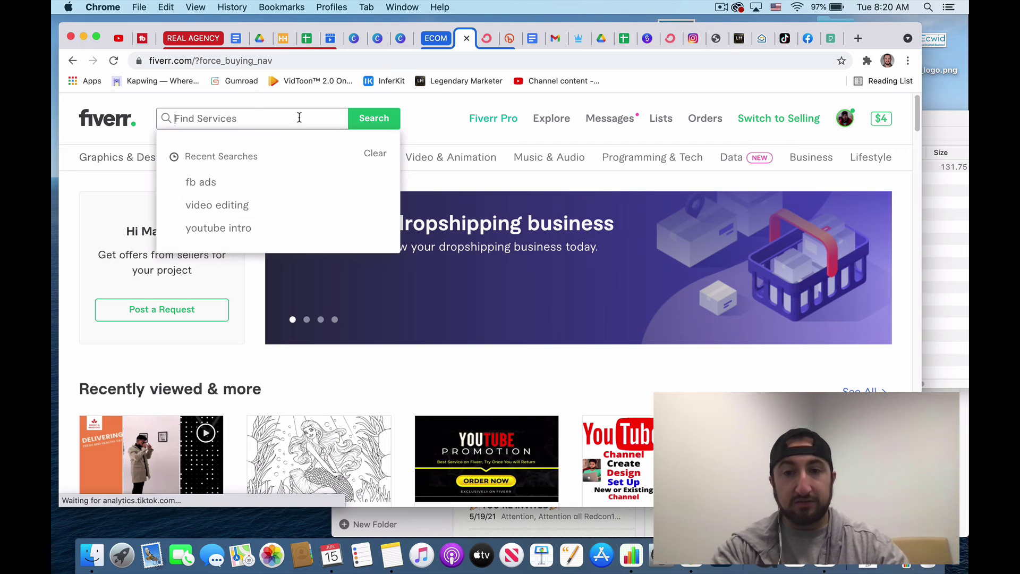
{"action": "type", "text": "youtu"}
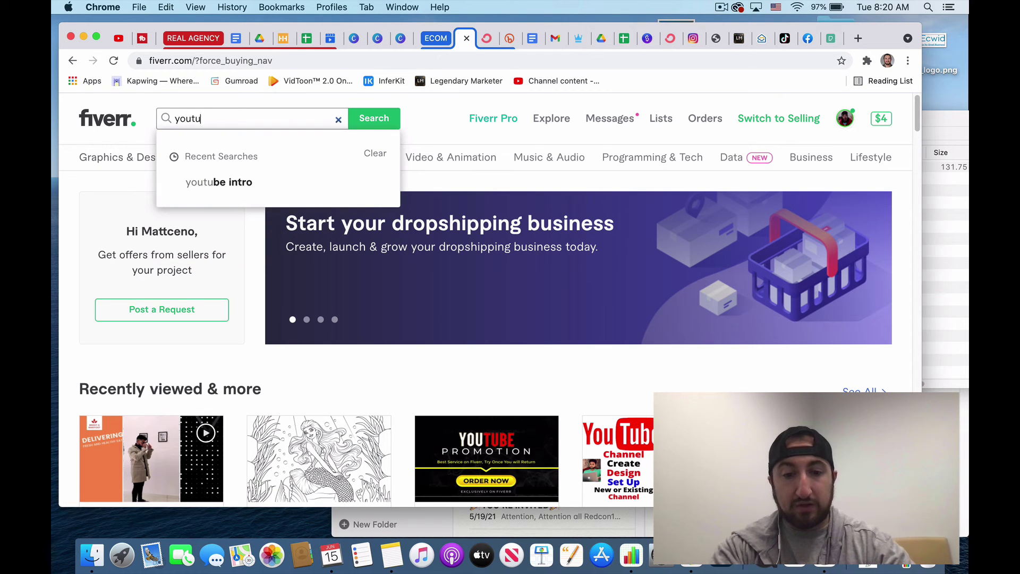
{"action": "type", "text": "be intro"}
{"action": "key", "text": "Return"}
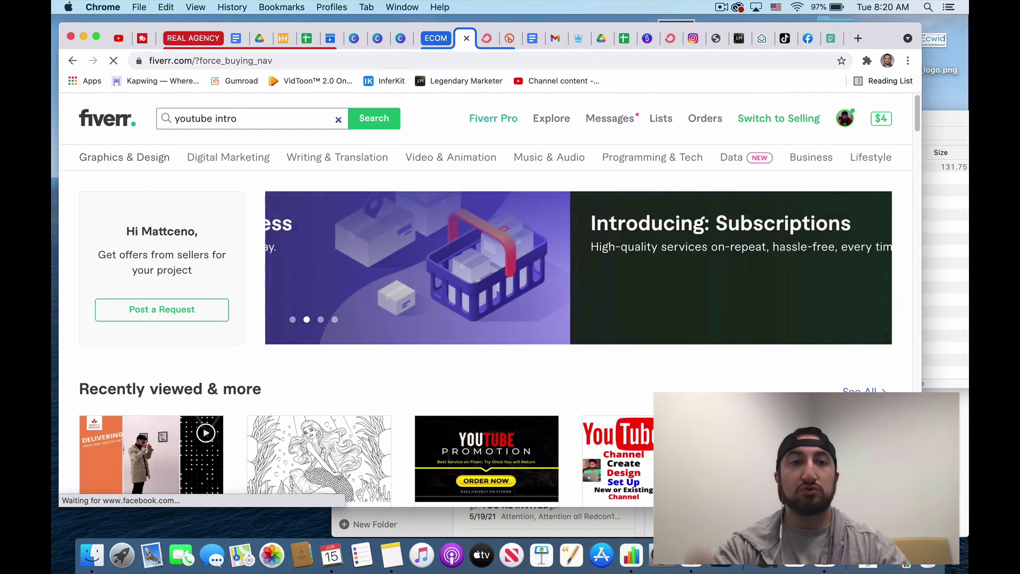
Step: Scroll through the 6,010 'youtube intro' gigs, priced from $10
{"action": "scroll", "coordinate": [486, 311], "scroll_direction": "down", "scroll_amount": 3}
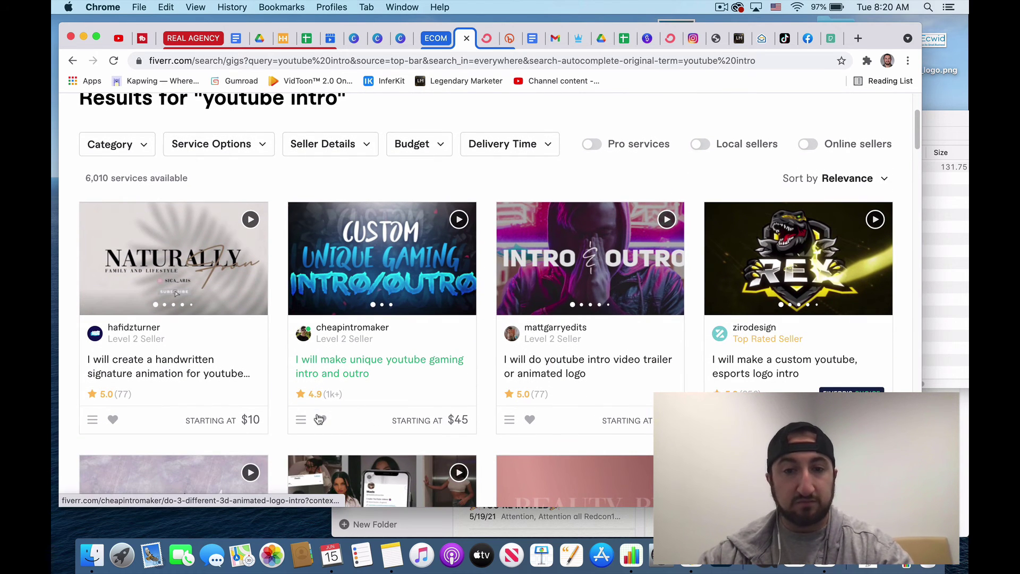
{"action": "scroll", "coordinate": [642, 316], "scroll_direction": "down", "scroll_amount": 8}
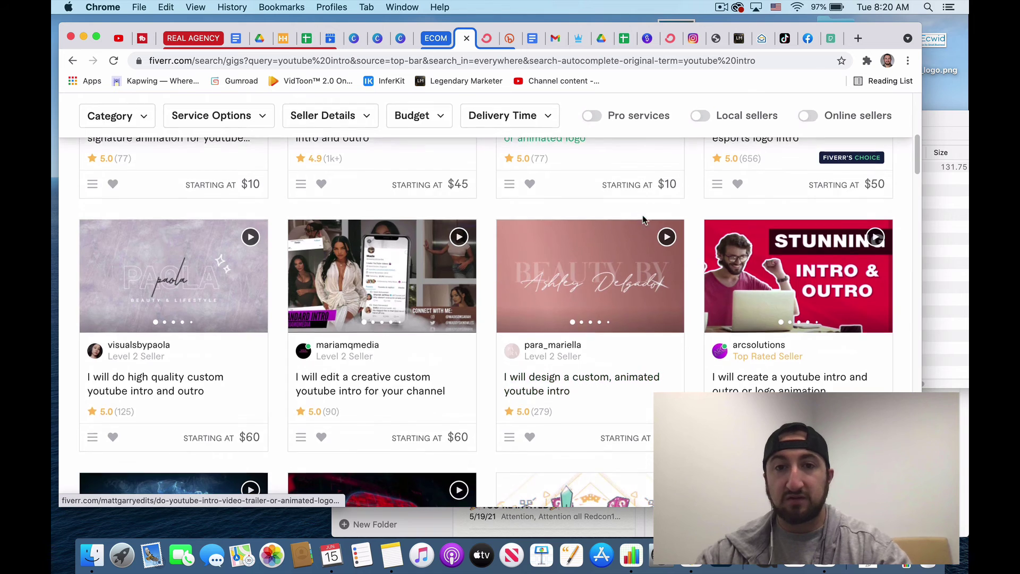
{"action": "scroll", "coordinate": [637, 308], "scroll_direction": "up", "scroll_amount": 10}
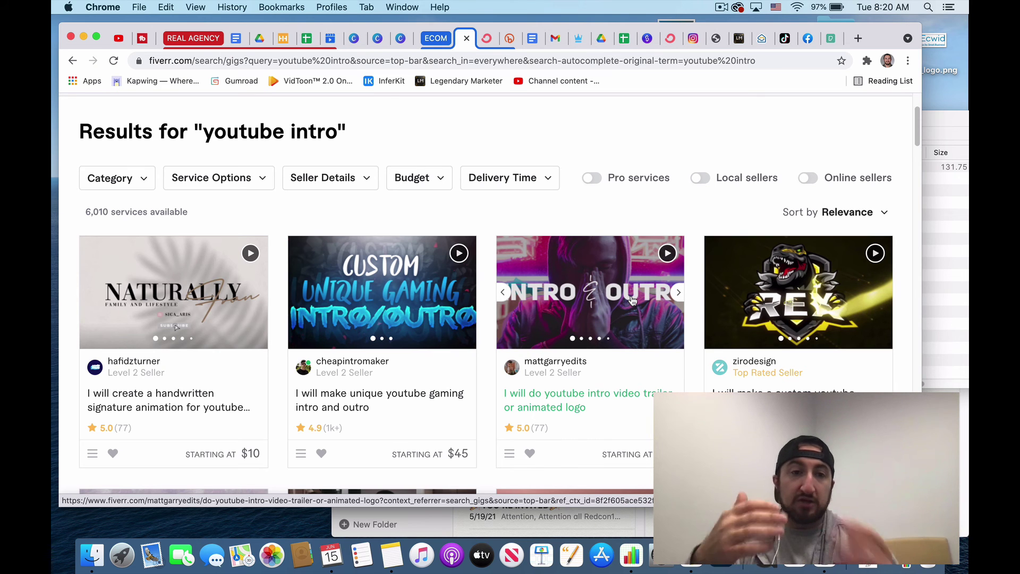
{"action": "scroll", "coordinate": [691, 277], "scroll_direction": "down", "scroll_amount": 2}
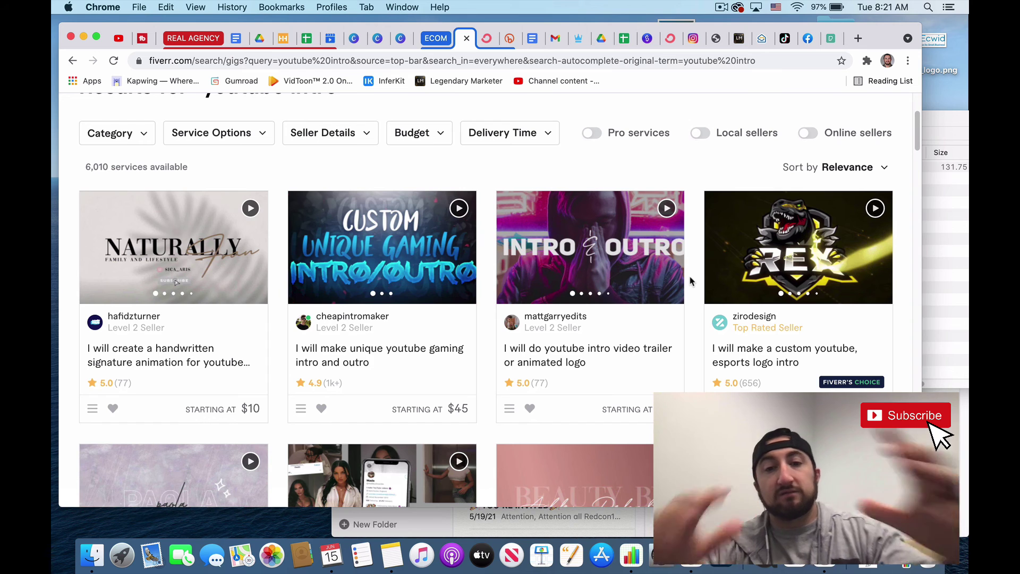
{"action": "scroll", "coordinate": [661, 257], "scroll_direction": "down", "scroll_amount": 5}
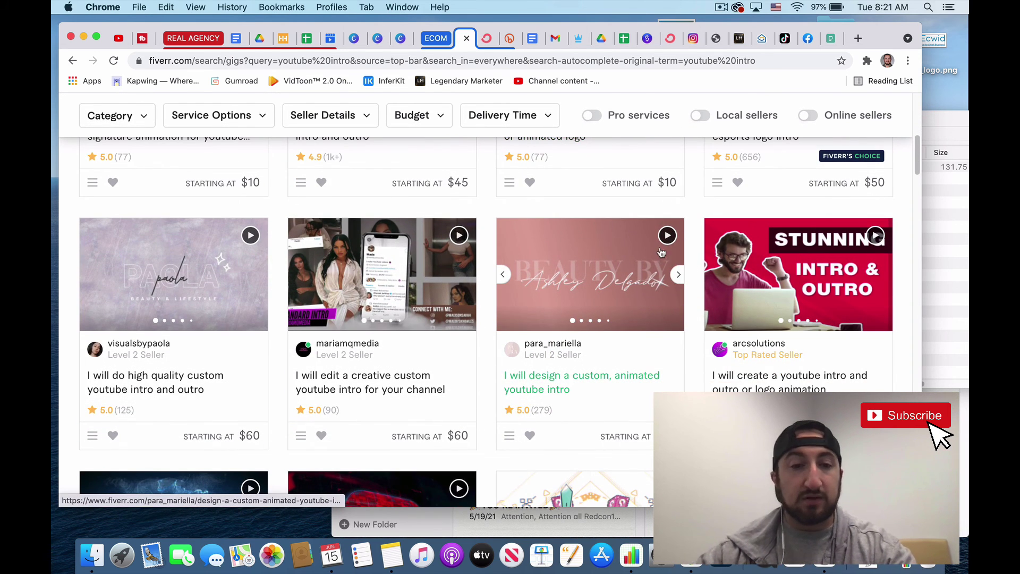
{"action": "scroll", "coordinate": [480, 255], "scroll_direction": "down", "scroll_amount": 5}
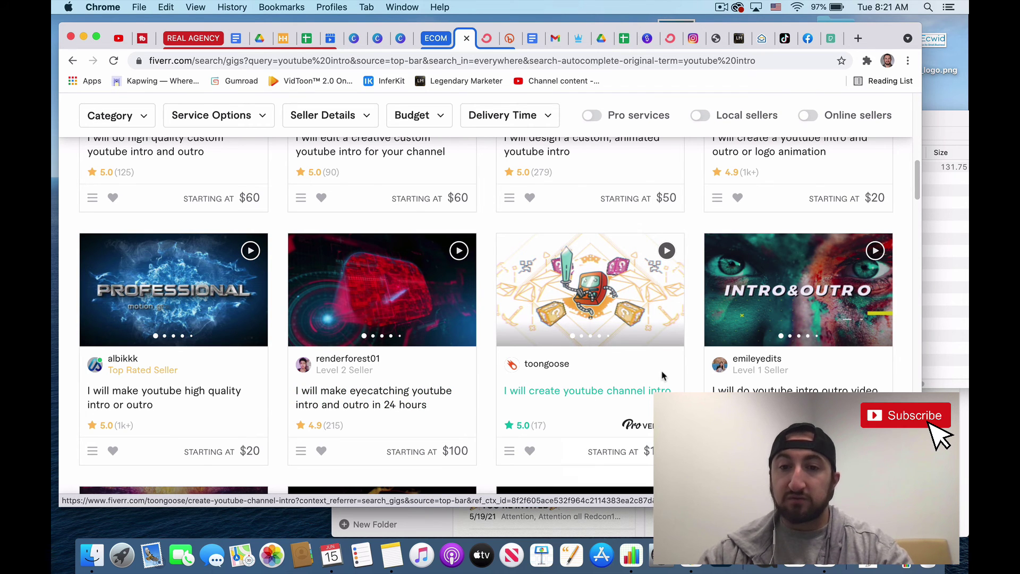
{"action": "scroll", "coordinate": [659, 377], "scroll_direction": "down", "scroll_amount": 5}
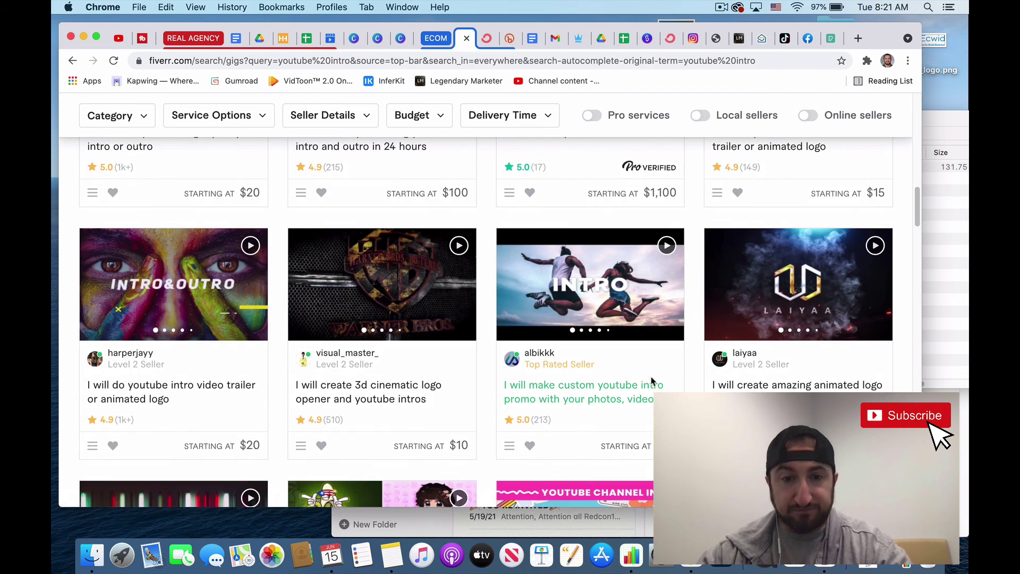
{"action": "scroll", "coordinate": [653, 380], "scroll_direction": "down", "scroll_amount": 3}
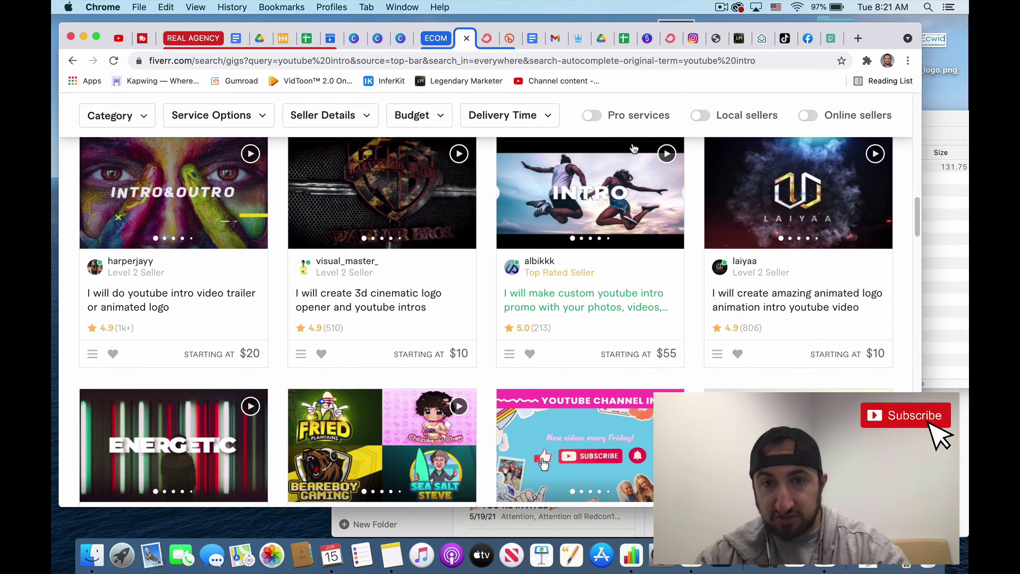
{"action": "scroll", "coordinate": [619, 329], "scroll_direction": "down", "scroll_amount": 10}
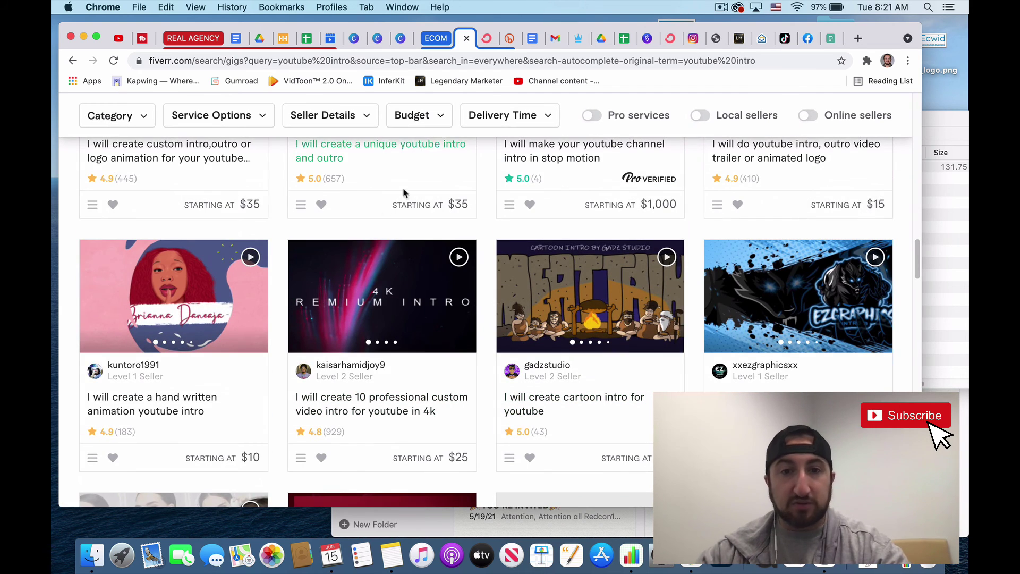
{"action": "scroll", "coordinate": [558, 208], "scroll_direction": "up", "scroll_amount": 3}
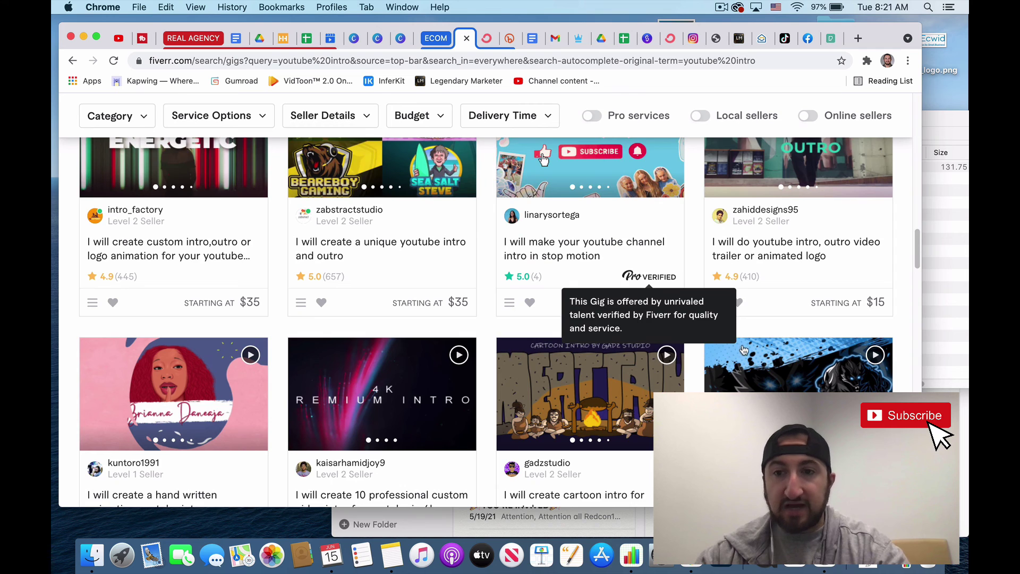
{"action": "scroll", "coordinate": [744, 349], "scroll_direction": "down", "scroll_amount": 6}
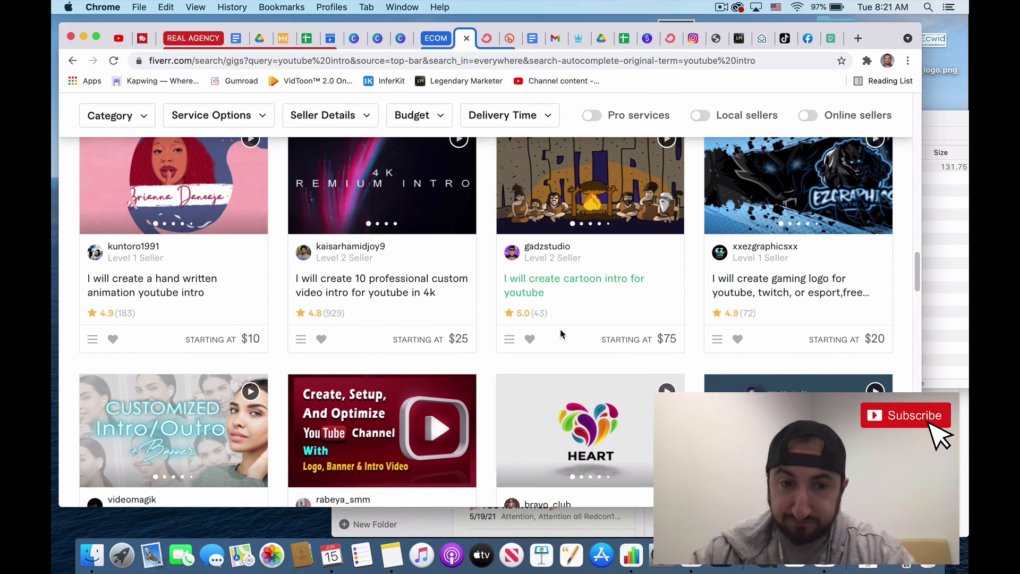
{"action": "scroll", "coordinate": [611, 223], "scroll_direction": "up", "scroll_amount": 15}
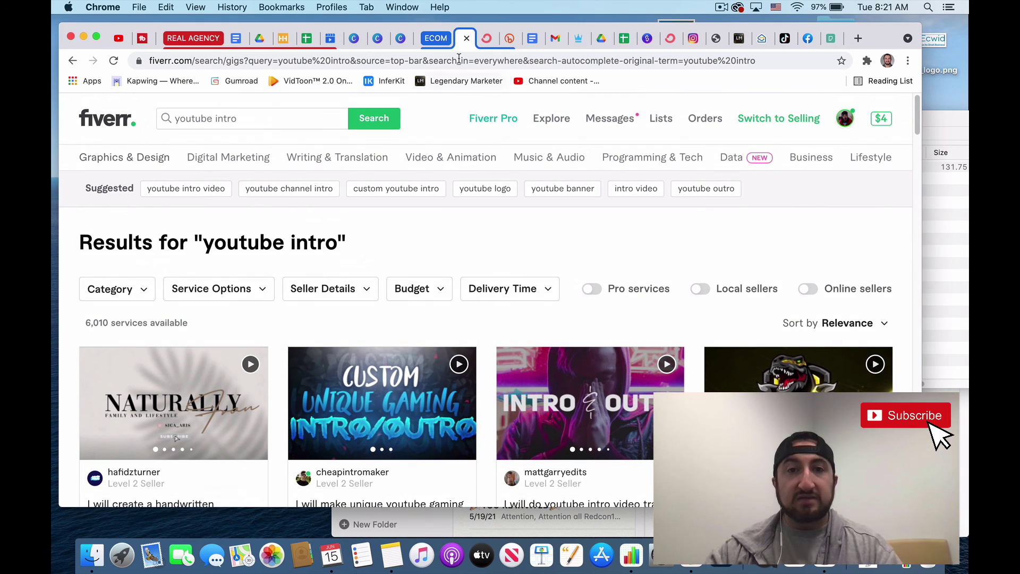
Step: Glance at the Pexels shark videos, then go back to the two-page Canva design
{"action": "left_click", "coordinate": [827, 39]}
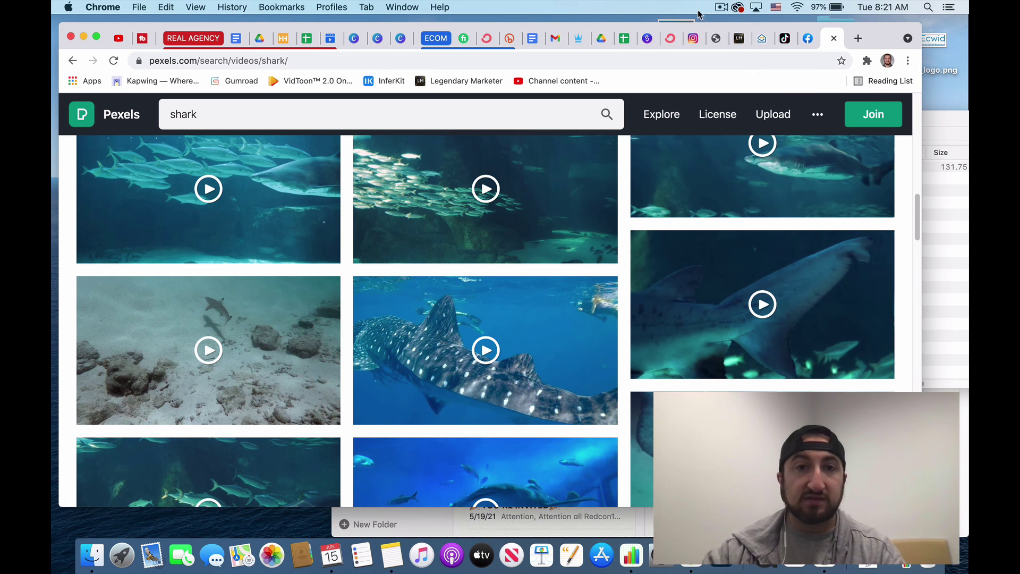
{"action": "left_click", "coordinate": [401, 38]}
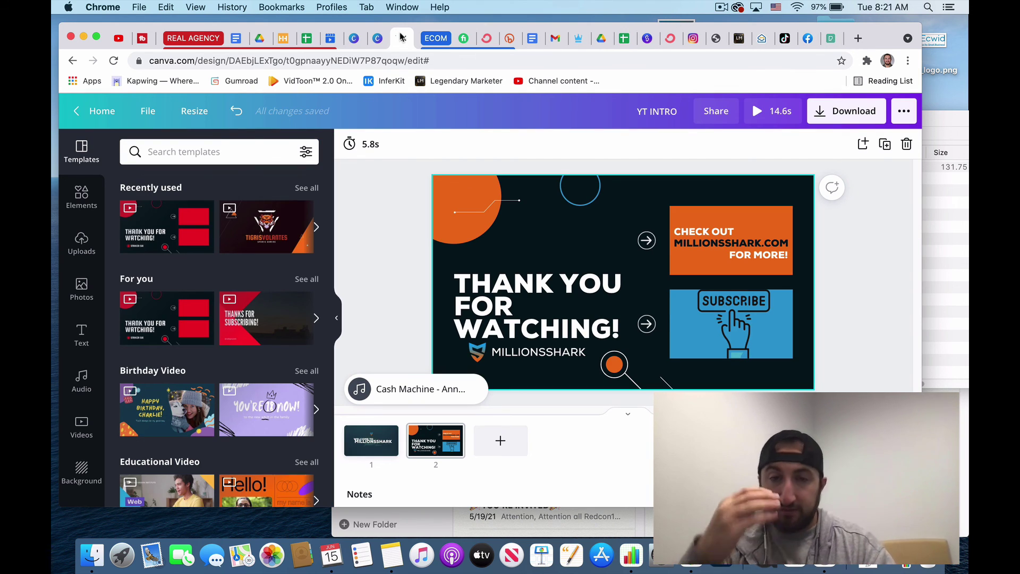